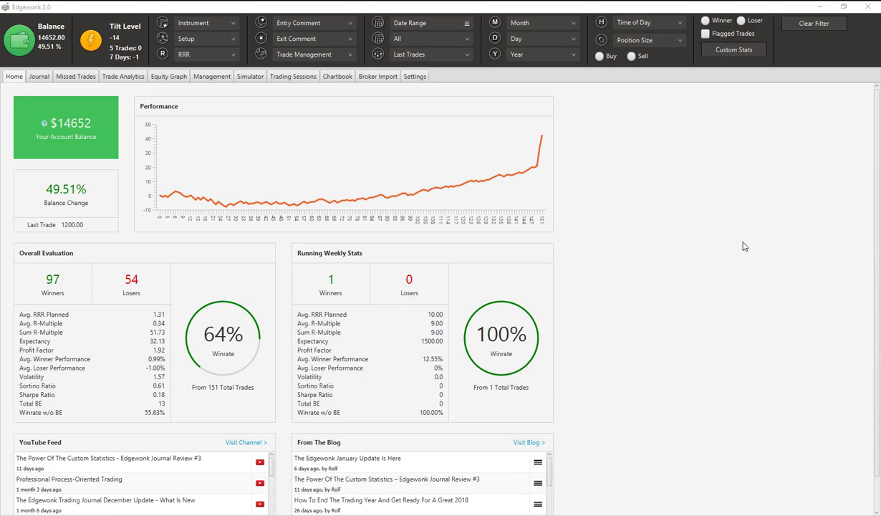
# - Review the account performance, overall evaluation and running weekly stats on the home dashboard
pyautogui.click(63, 8)
pyautogui.scroll(-1, 394, 261)
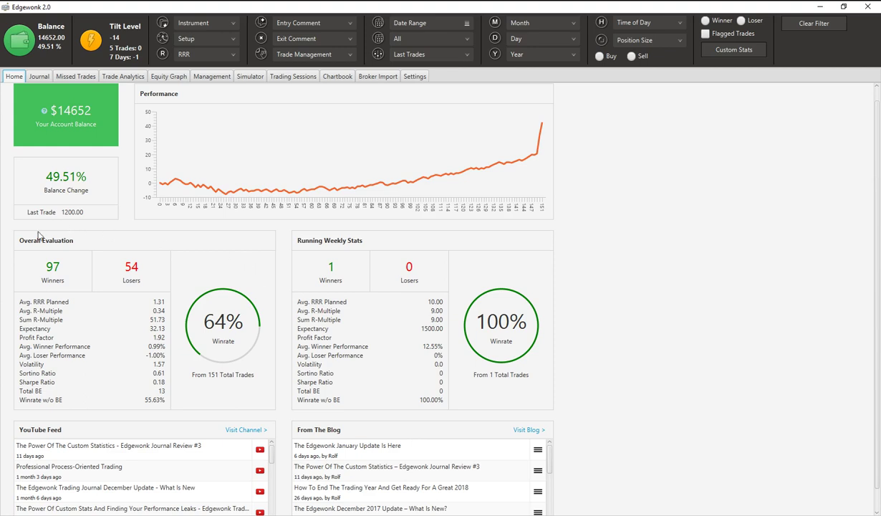
pyautogui.scroll(-1, 40, 236)
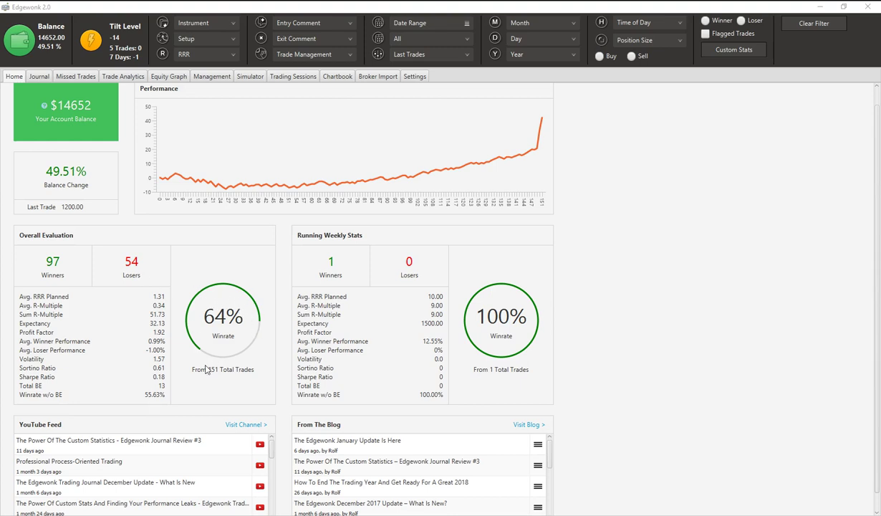
pyautogui.scroll(-1, 206, 369)
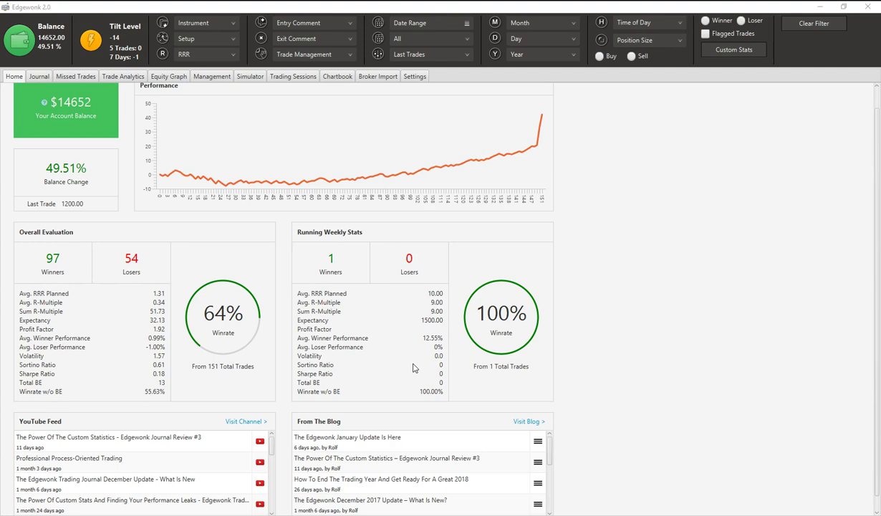
pyautogui.scroll(1, 413, 368)
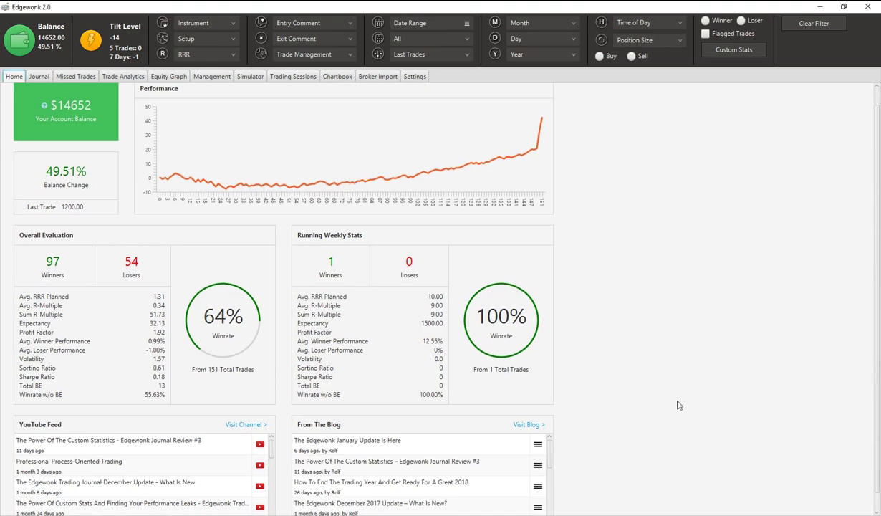
pyautogui.scroll(-2, 645, 406)
pyautogui.scroll(2, 677, 413)
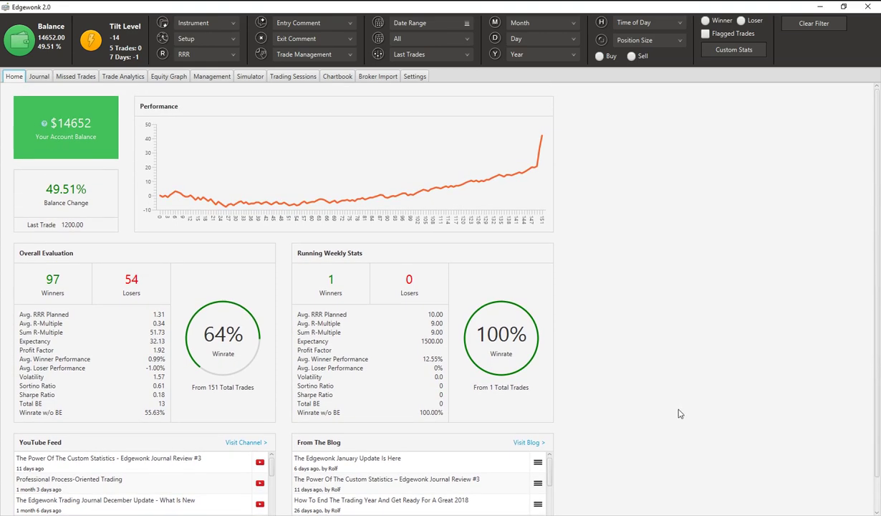
# - Start a new trade in the journal and set its instrument to E6 - Euro
pyautogui.click(43, 77)
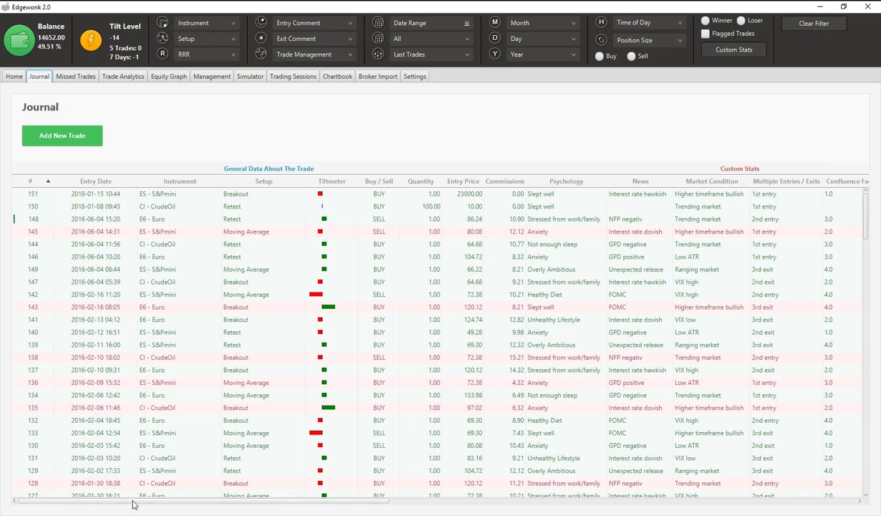
pyautogui.moveTo(133, 504); pyautogui.dragTo(50, 505)
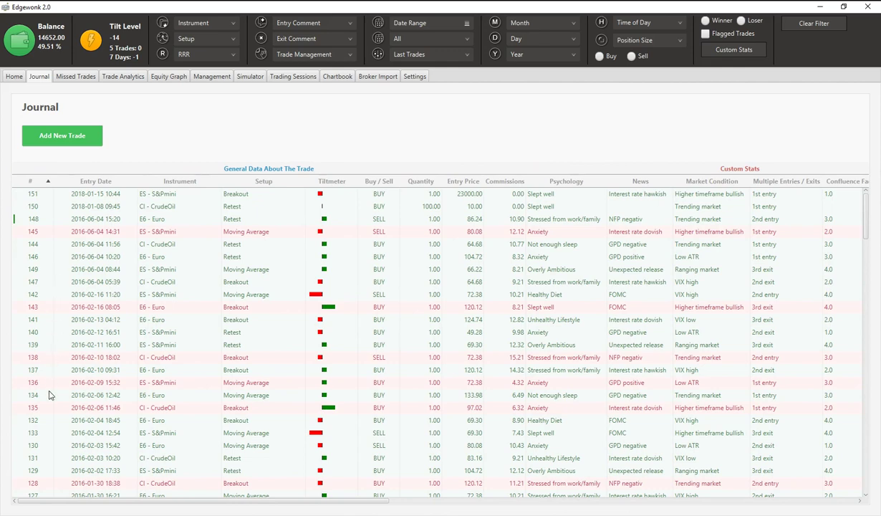
pyautogui.click(77, 139)
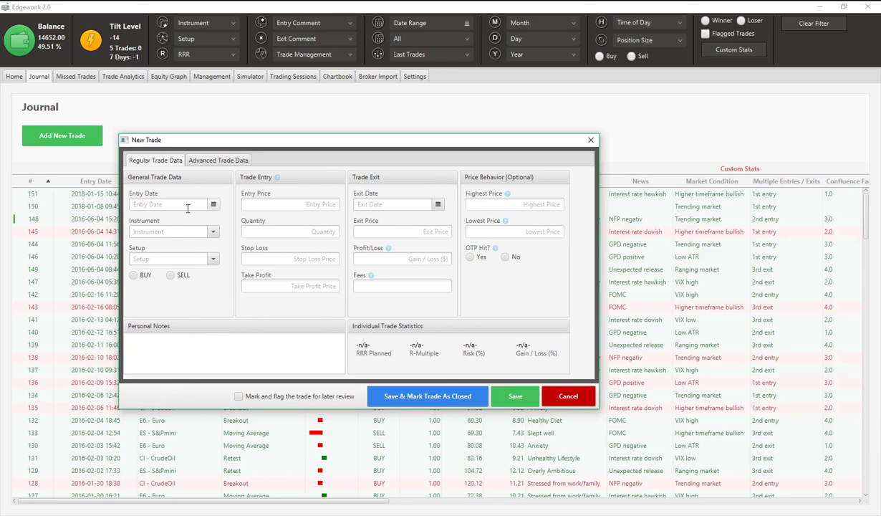
pyautogui.click(212, 231)
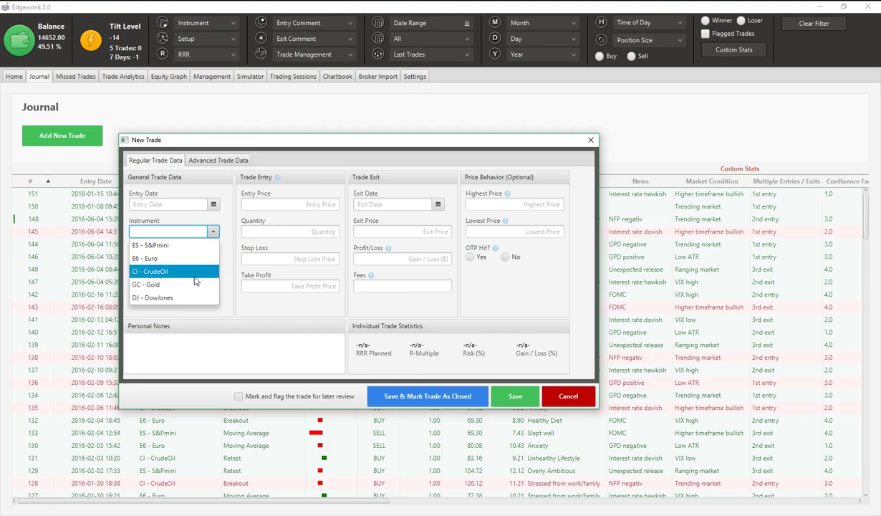
pyautogui.click(180, 258)
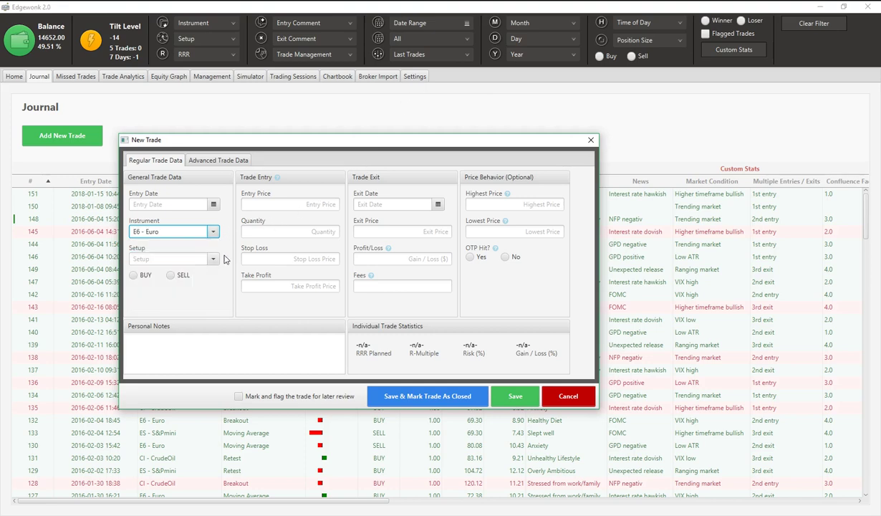
pyautogui.click(213, 258)
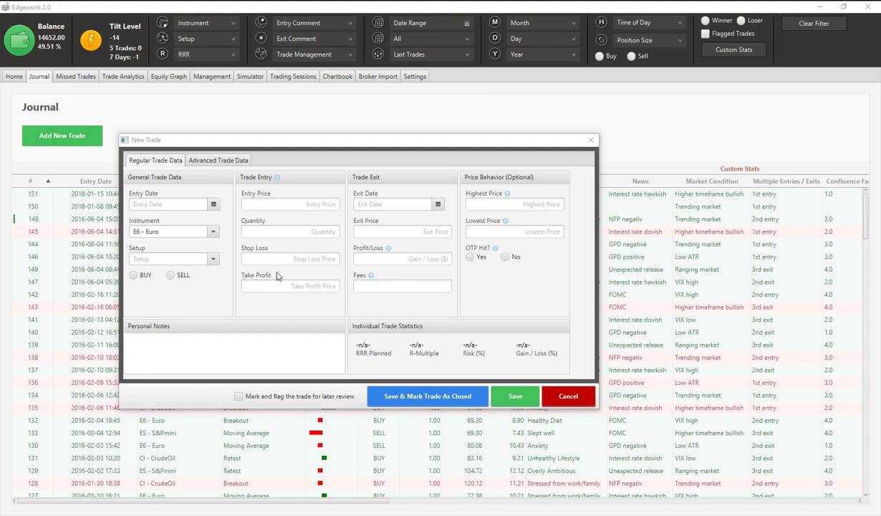
pyautogui.click(213, 259)
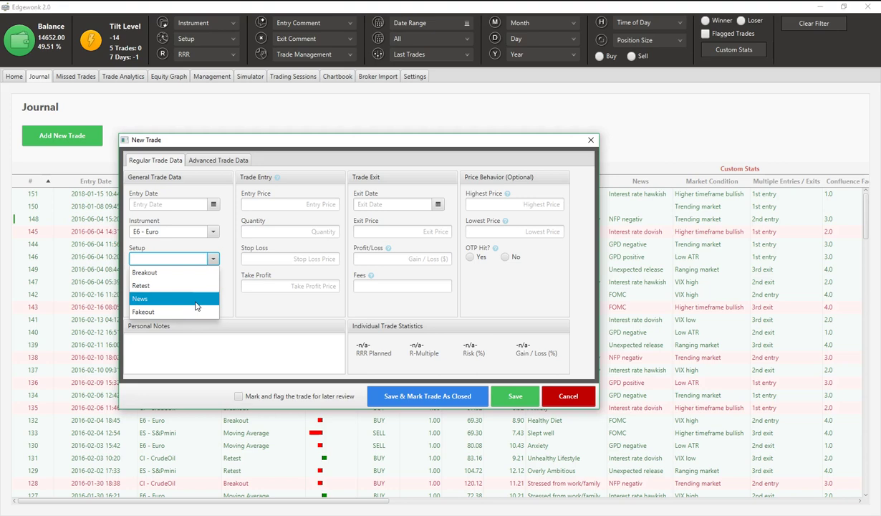
pyautogui.click(219, 297)
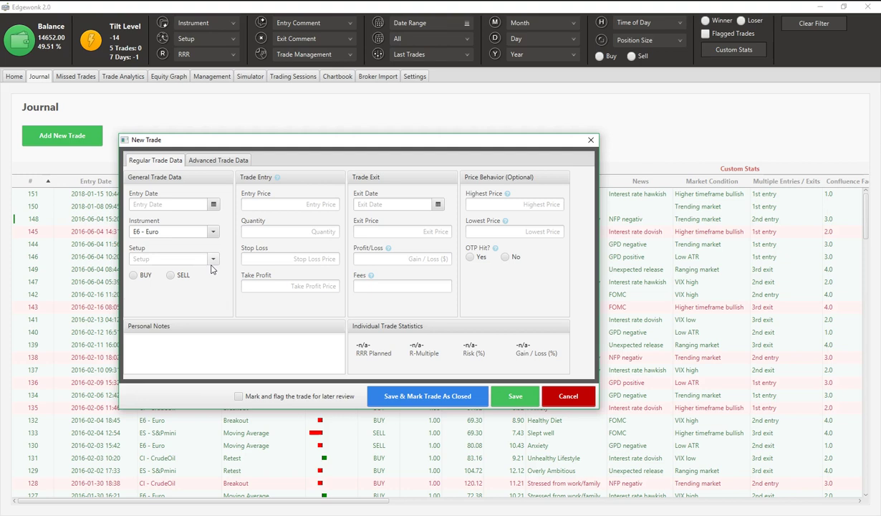
# - Fill in the trade entry with entry price 10000, quantity 2, stop loss 9000 and take profit 11500
pyautogui.click(311, 206)
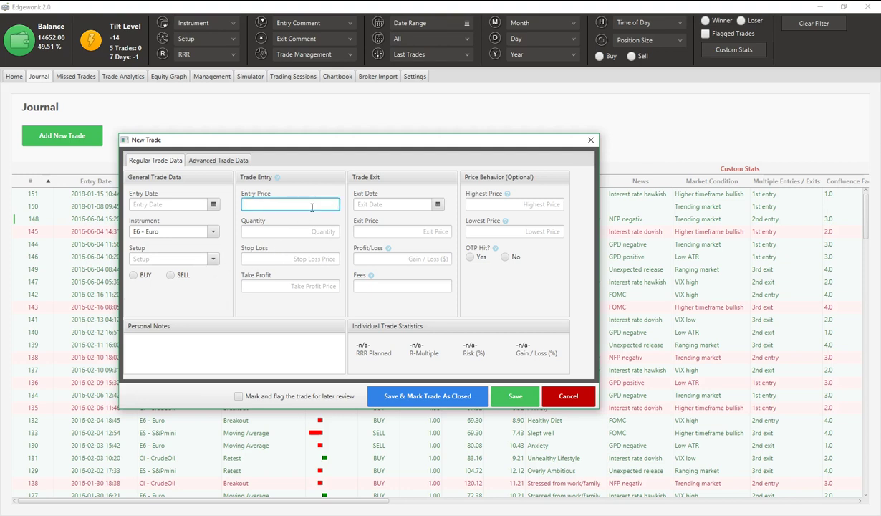
pyautogui.write('100000')
pyautogui.click(313, 234)
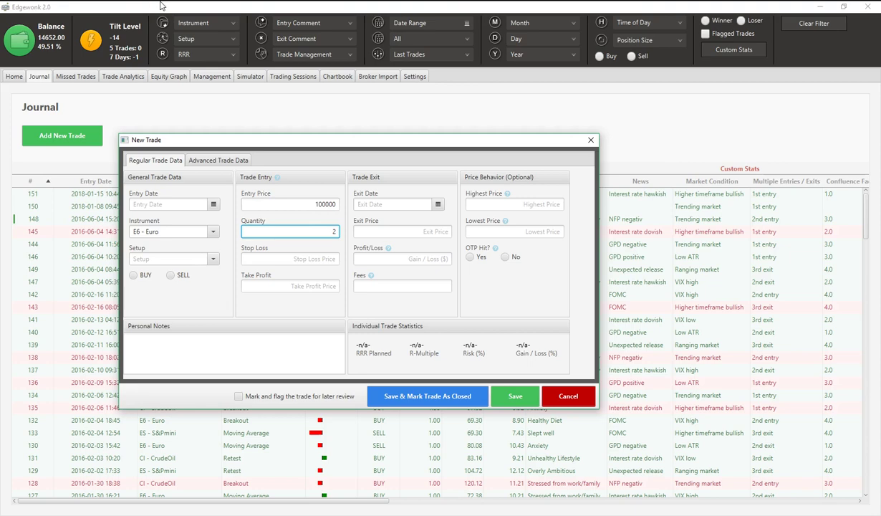
pyautogui.write('2')
pyautogui.click(336, 208)
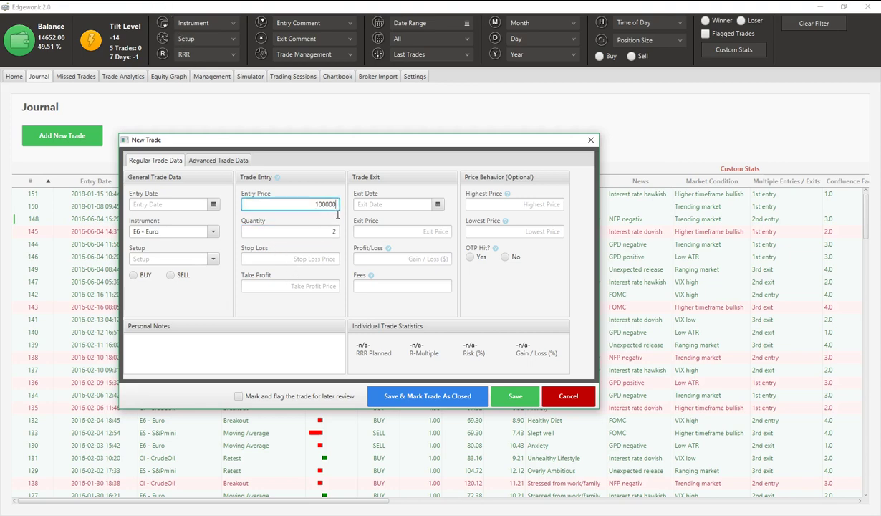
pyautogui.press('BackSpace')
pyautogui.click(329, 259)
pyautogui.write('9000')
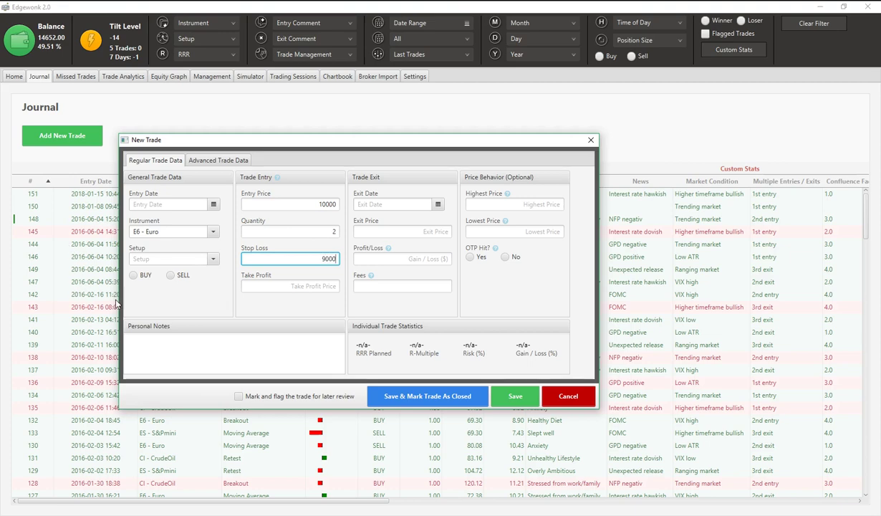
pyautogui.click(264, 289)
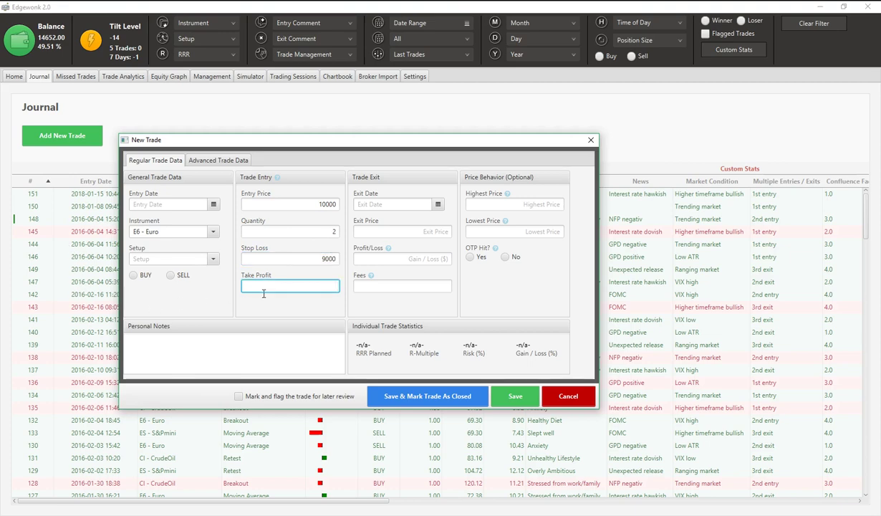
pyautogui.write('11500')
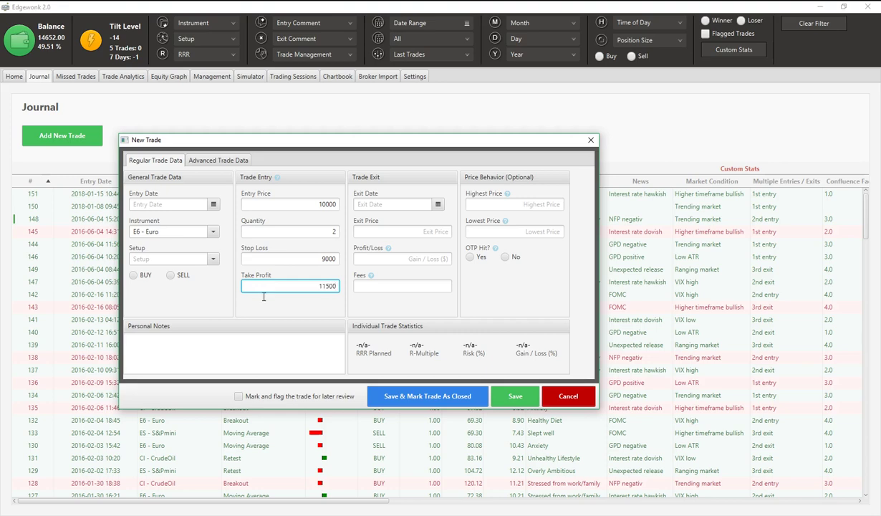
pyautogui.click(257, 305)
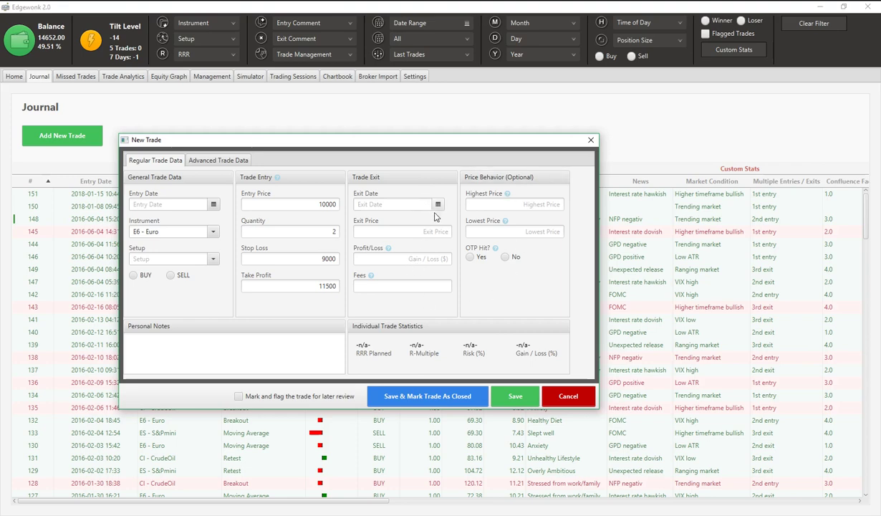
# - Fill in the trade exit with exit price 11250, profit/loss 1520 and fees 20
pyautogui.click(411, 227)
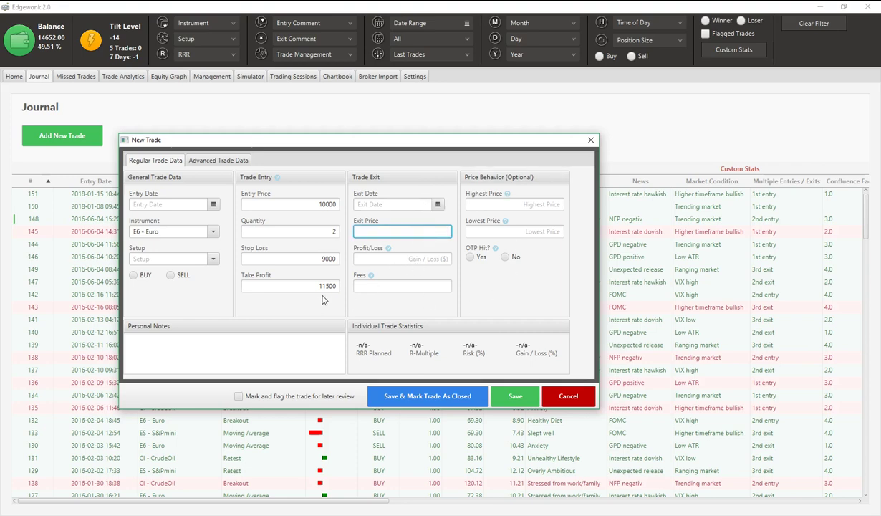
pyautogui.write('11250')
pyautogui.click(528, 304)
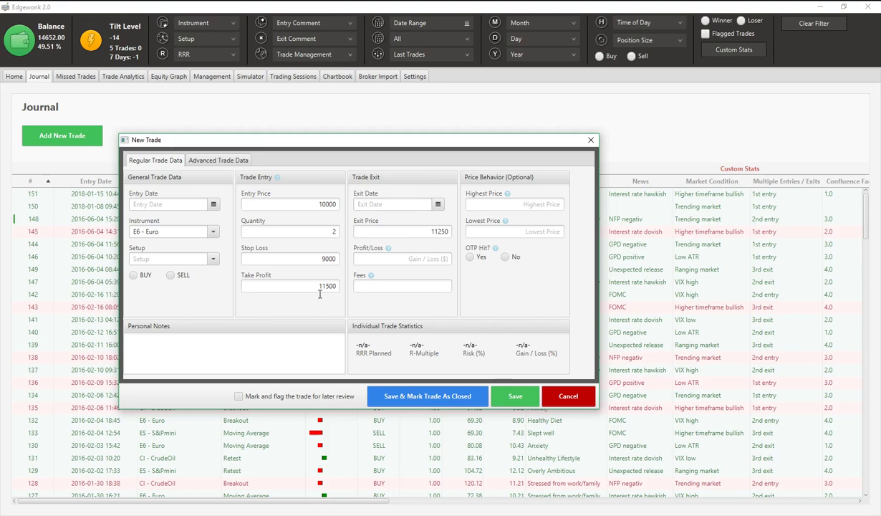
pyautogui.click(427, 256)
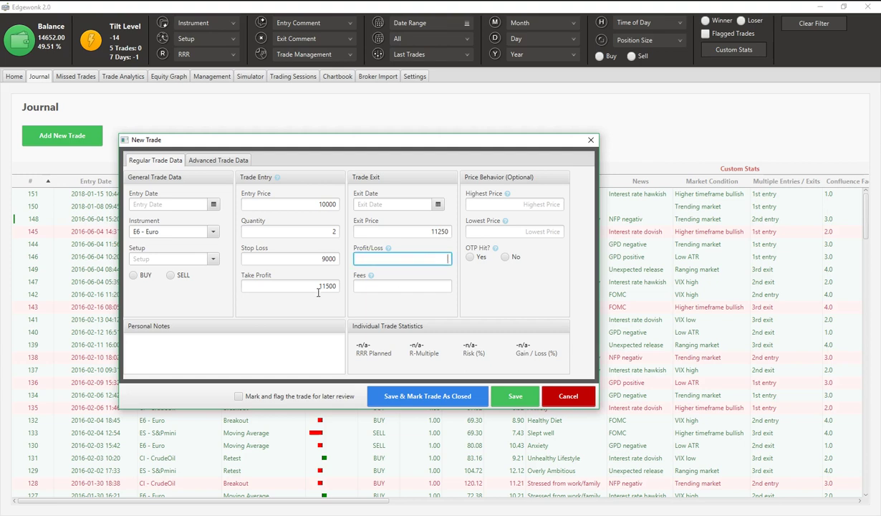
pyautogui.write('1520')
pyautogui.click(372, 295)
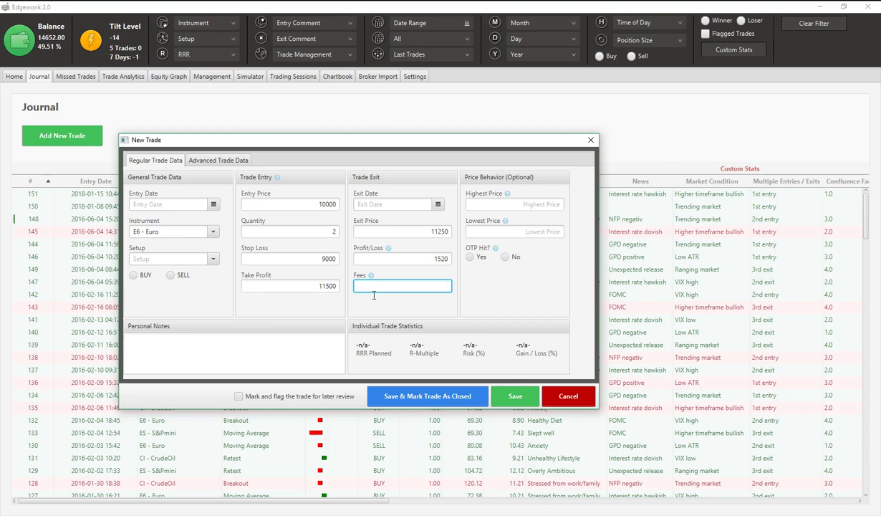
pyautogui.write('20')
pyautogui.click(503, 310)
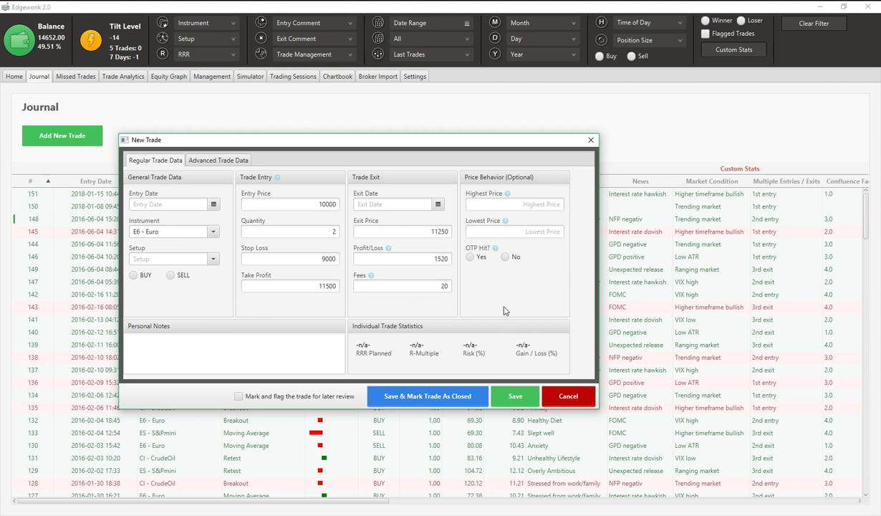
pyautogui.click(520, 205)
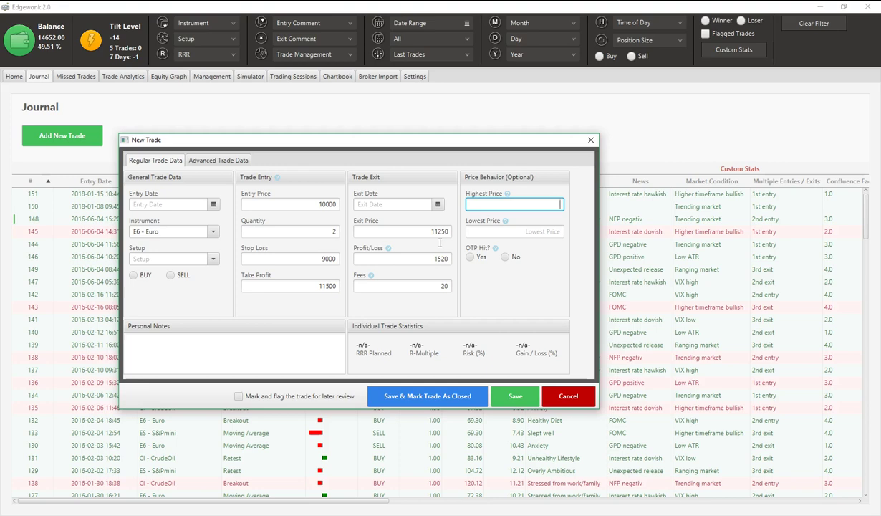
pyautogui.click(503, 231)
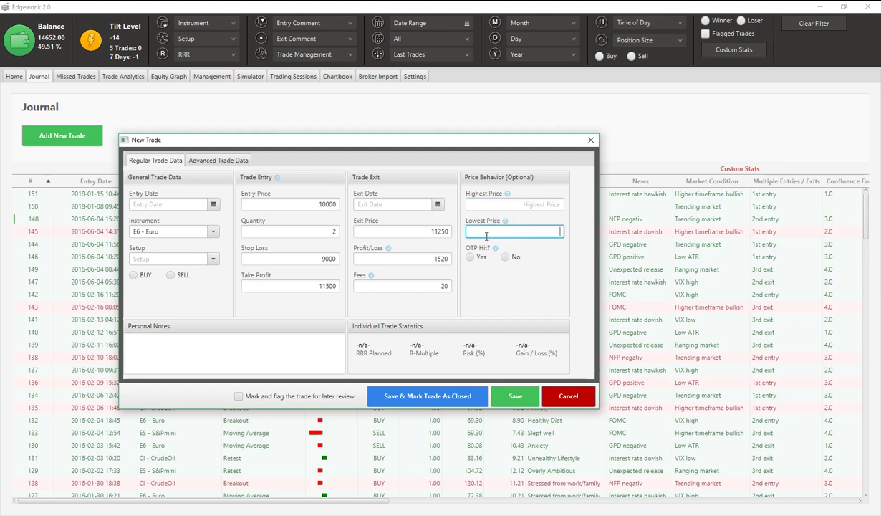
pyautogui.click(519, 208)
pyautogui.click(519, 236)
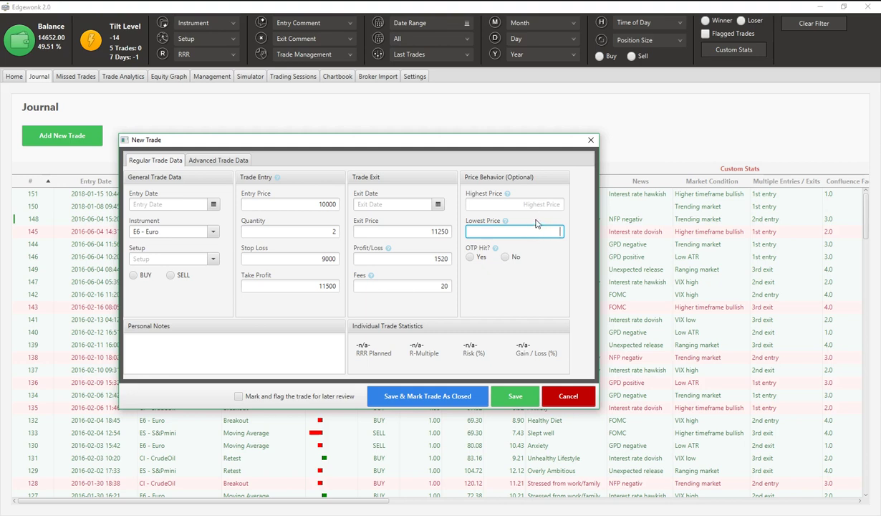
pyautogui.click(479, 208)
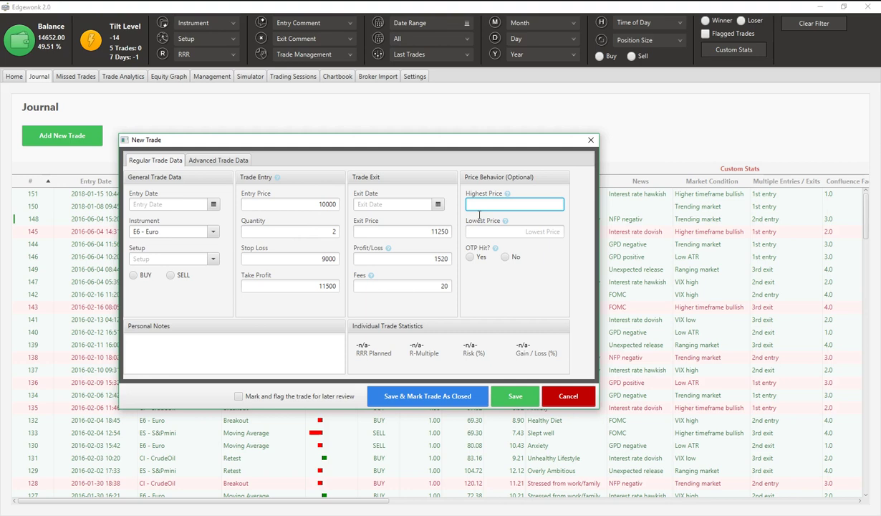
pyautogui.click(506, 231)
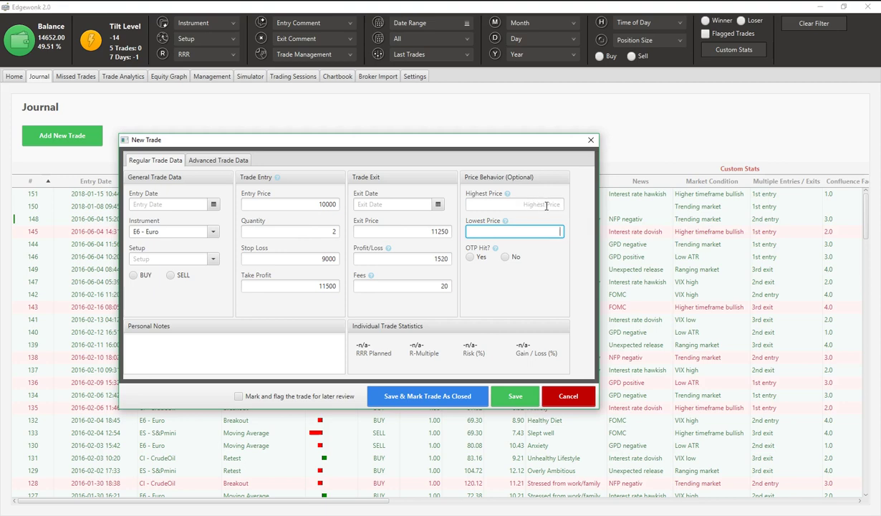
pyautogui.click(524, 203)
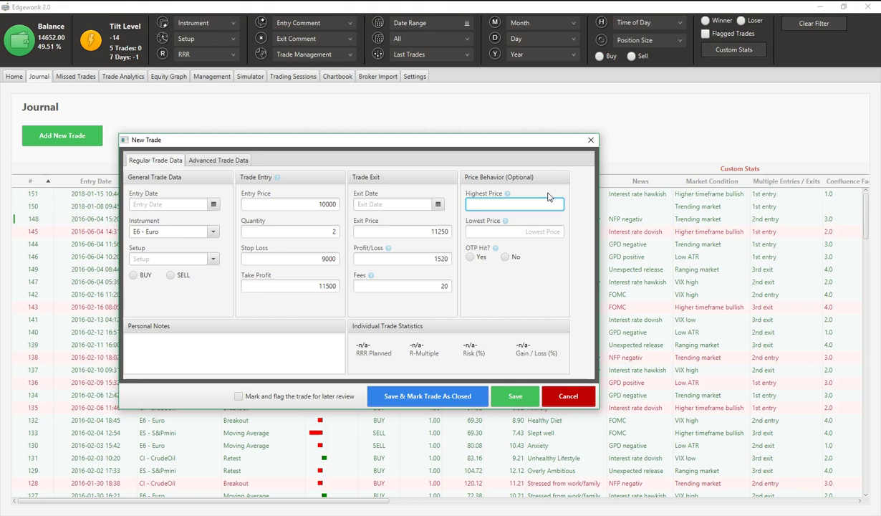
# - Mark the trade as a BUY with the Breakout setup and set OTP Hit to Yes
pyautogui.click(134, 275)
pyautogui.click(153, 260)
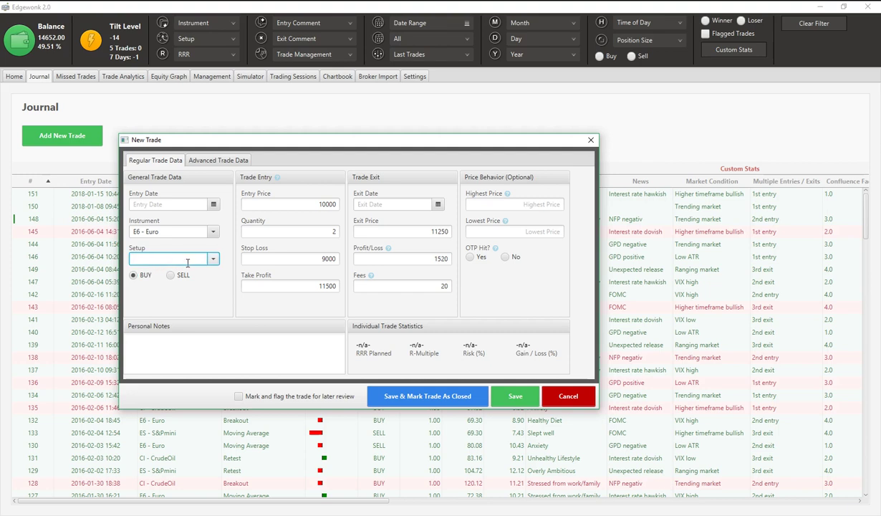
pyautogui.click(212, 259)
pyautogui.click(211, 271)
pyautogui.click(172, 363)
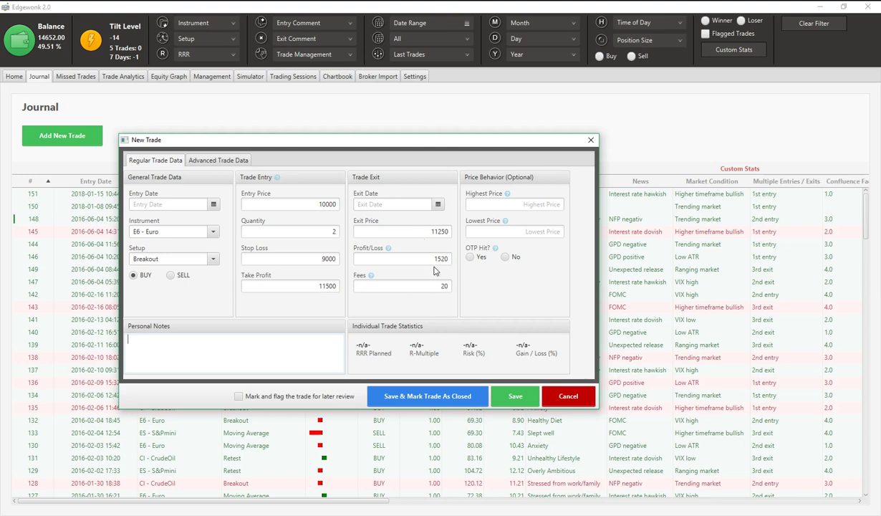
pyautogui.click(470, 257)
# - Open the advanced trade data and examine the choices for Psychology, News, Market Condition and Multiple Entries / Exits
pyautogui.click(228, 160)
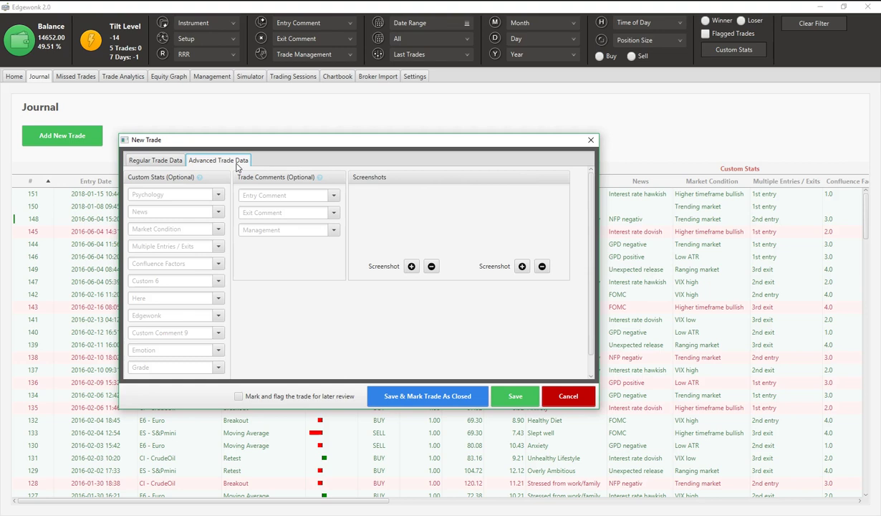
pyautogui.click(217, 194)
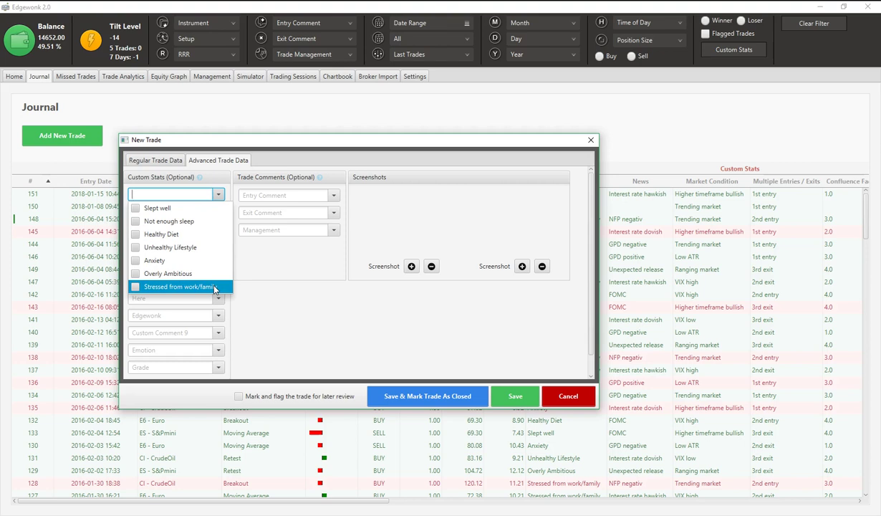
pyautogui.click(275, 281)
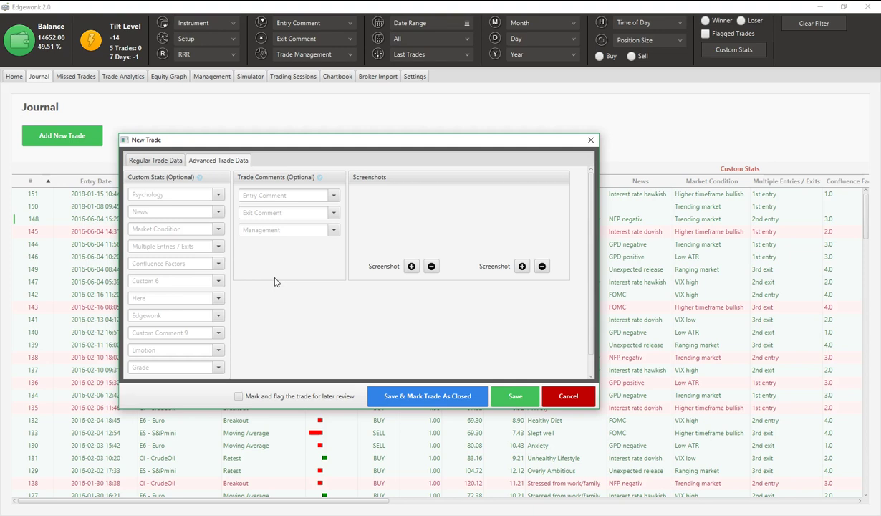
pyautogui.click(221, 212)
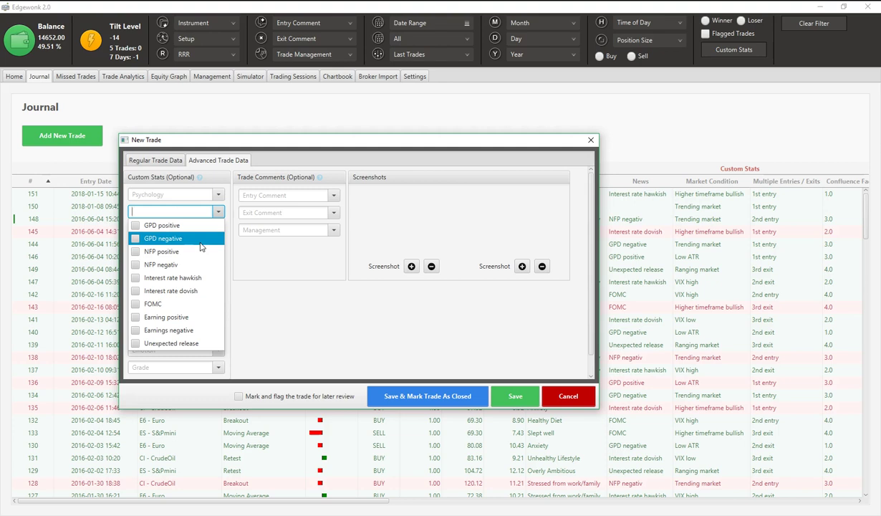
pyautogui.click(240, 300)
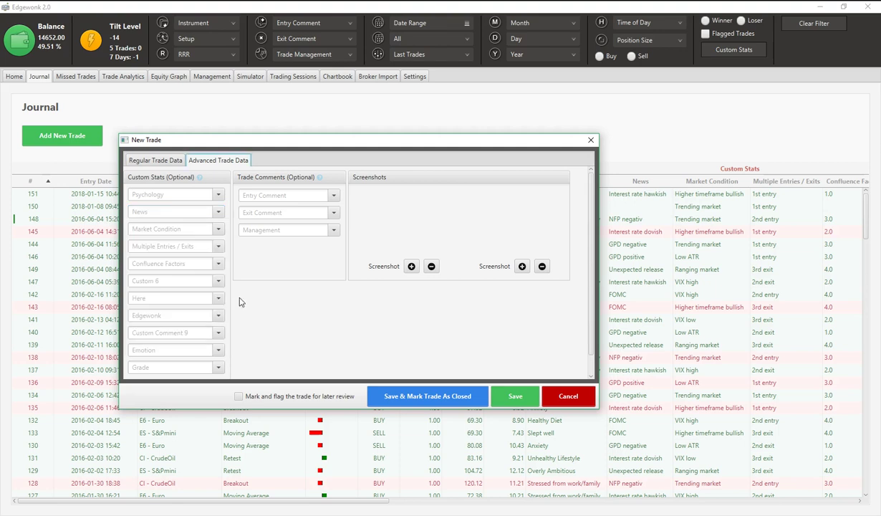
pyautogui.click(221, 229)
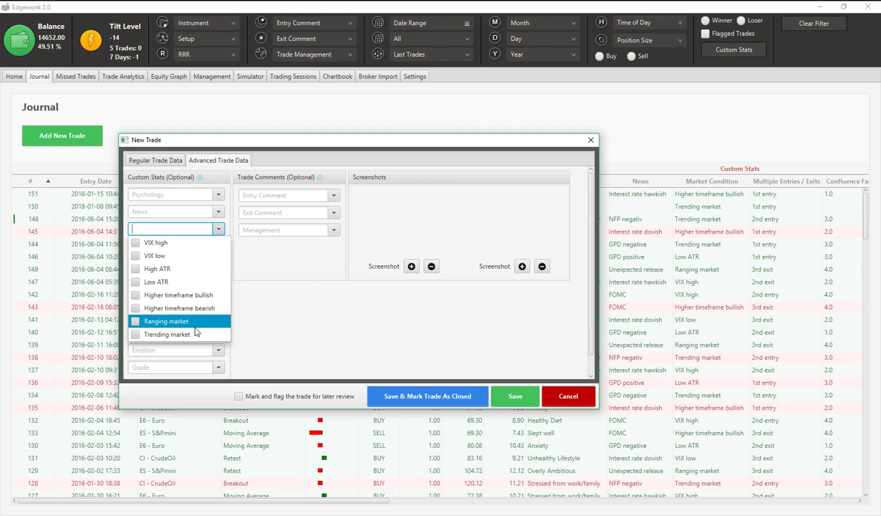
pyautogui.click(217, 230)
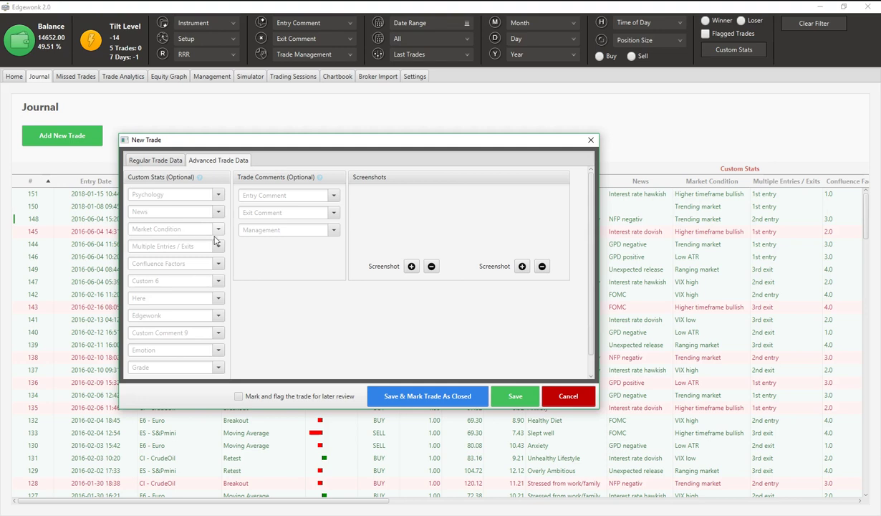
pyautogui.click(219, 246)
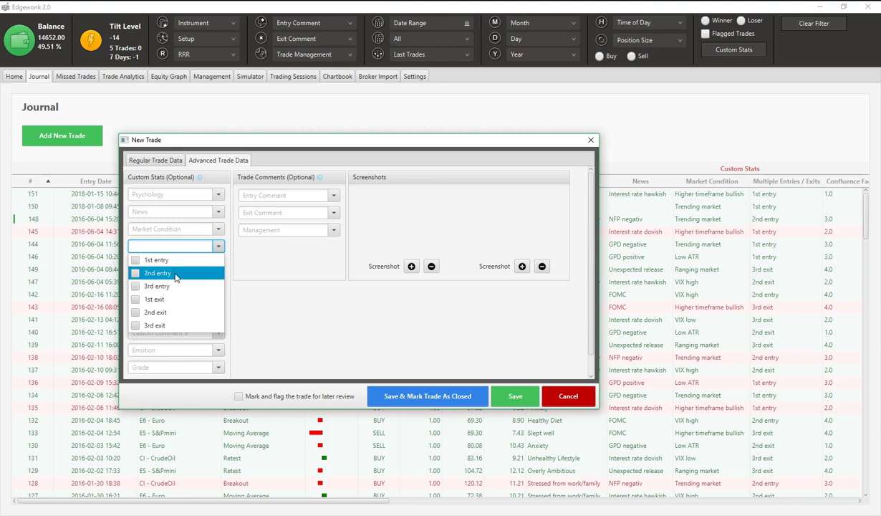
pyautogui.click(267, 285)
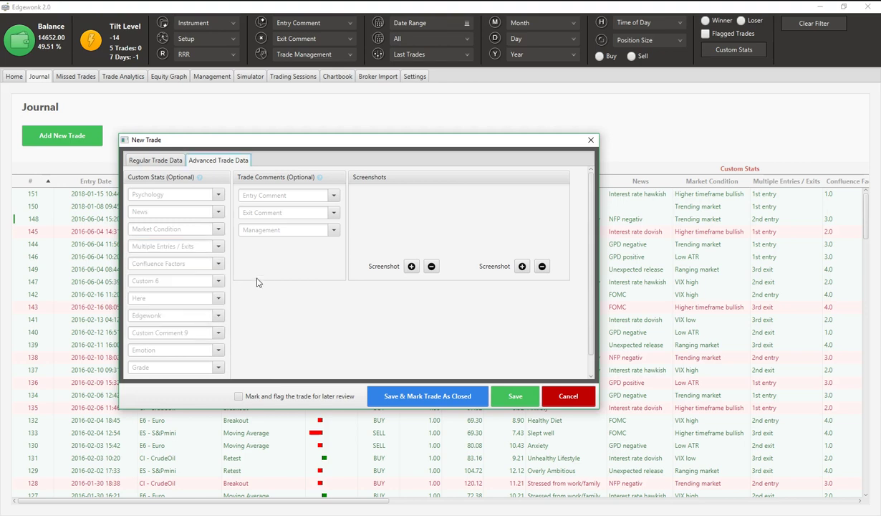
# - Try out 1.0, 2.0 and 3.0 as Confluence Factors for the trade, leaving the field empty again
pyautogui.click(218, 265)
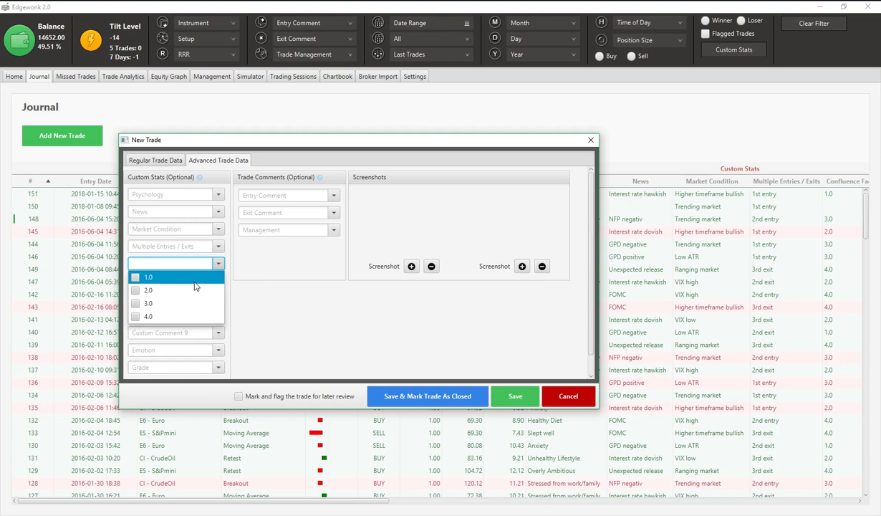
pyautogui.click(135, 278)
pyautogui.click(135, 290)
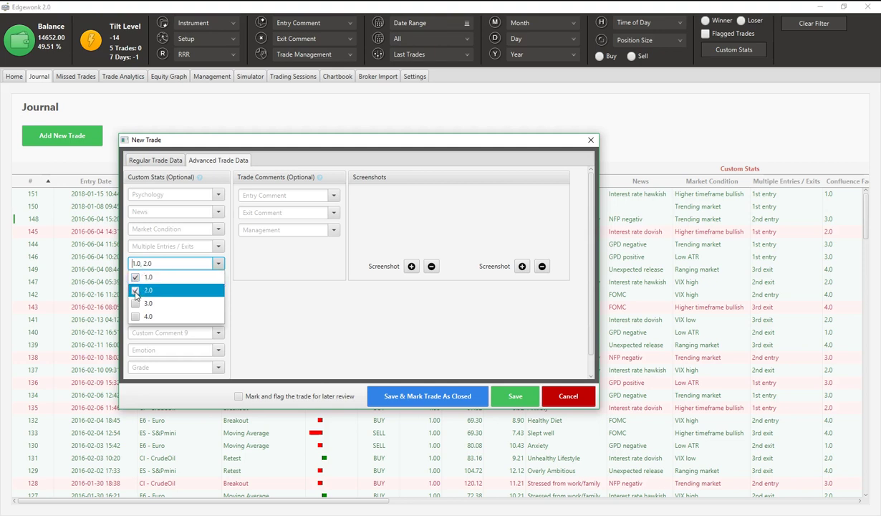
pyautogui.click(137, 277)
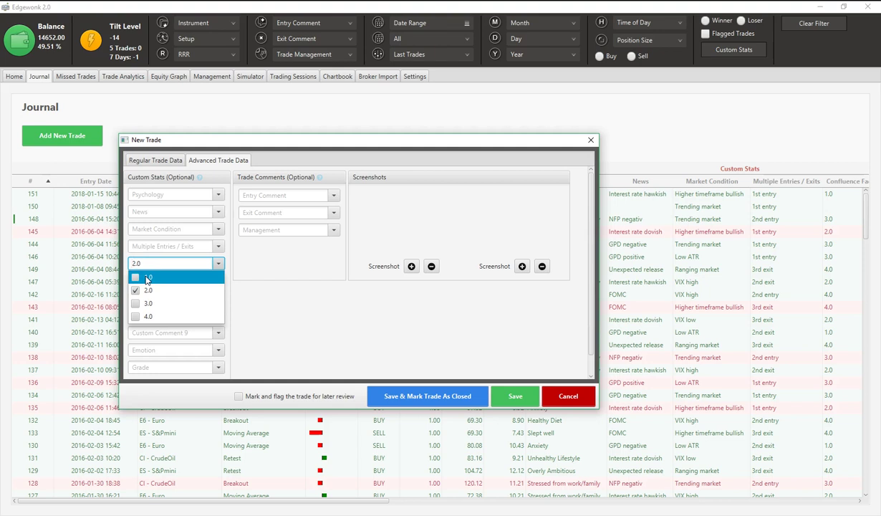
pyautogui.click(135, 303)
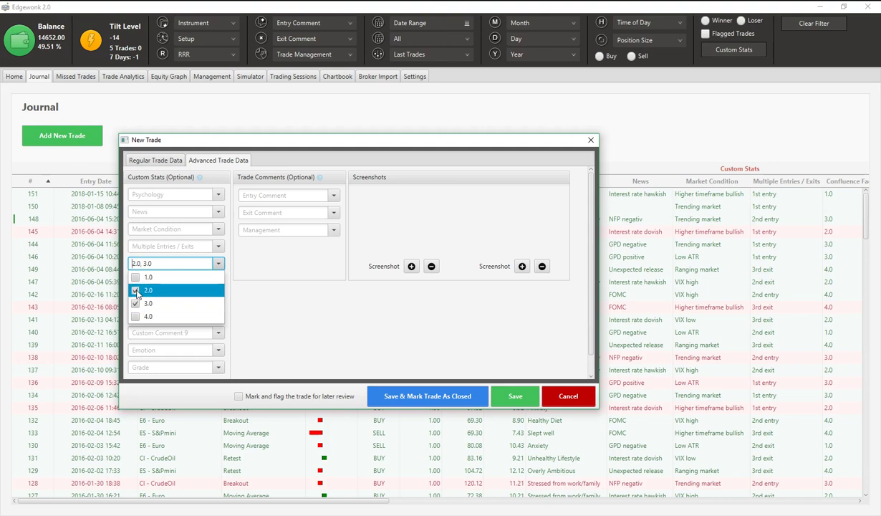
pyautogui.click(135, 290)
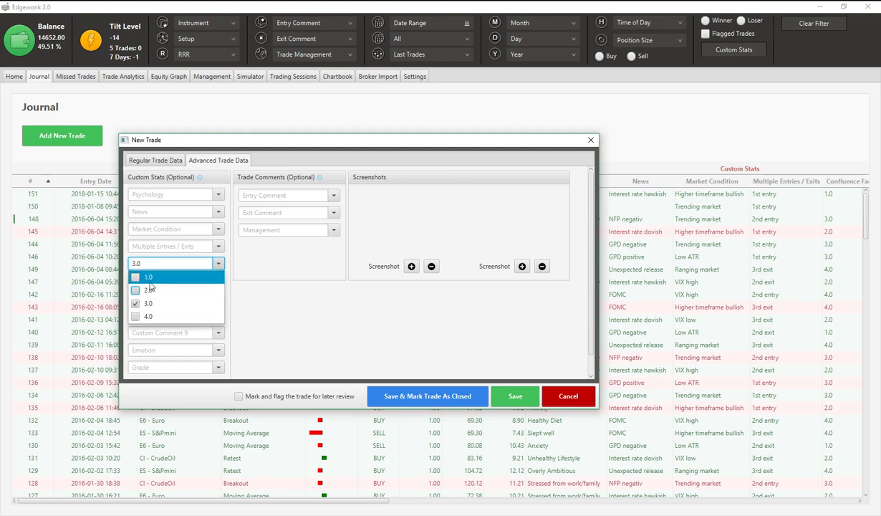
pyautogui.click(137, 306)
pyautogui.click(239, 294)
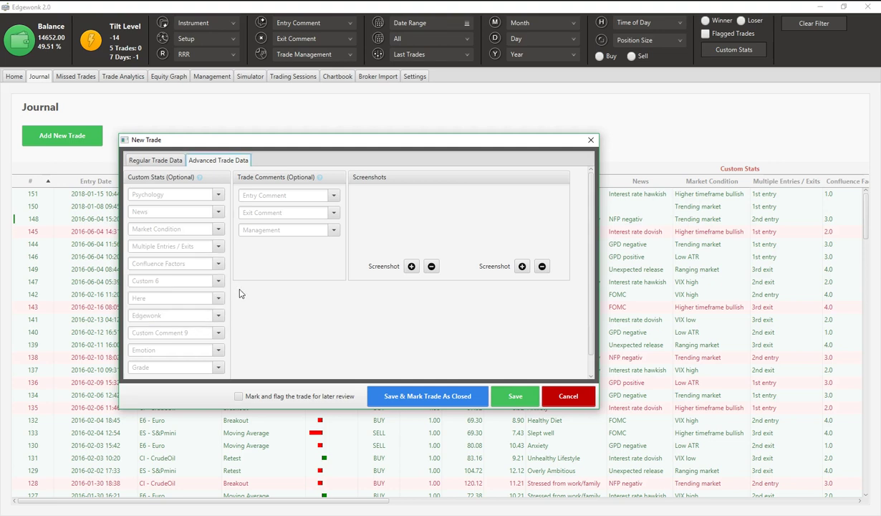
# - Examine the remaining custom stats of the trade, from Custom 6 through Custom Comment 9, Emotion and Grade
pyautogui.click(219, 281)
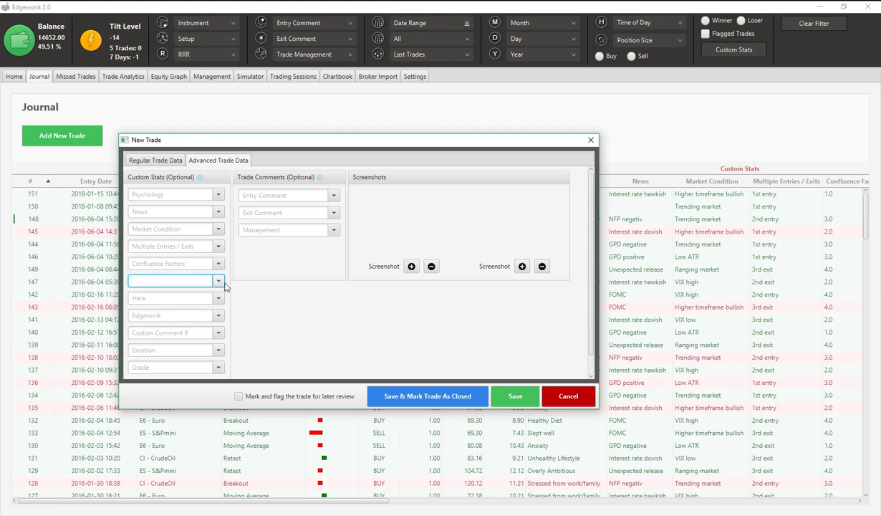
pyautogui.click(221, 298)
pyautogui.click(221, 315)
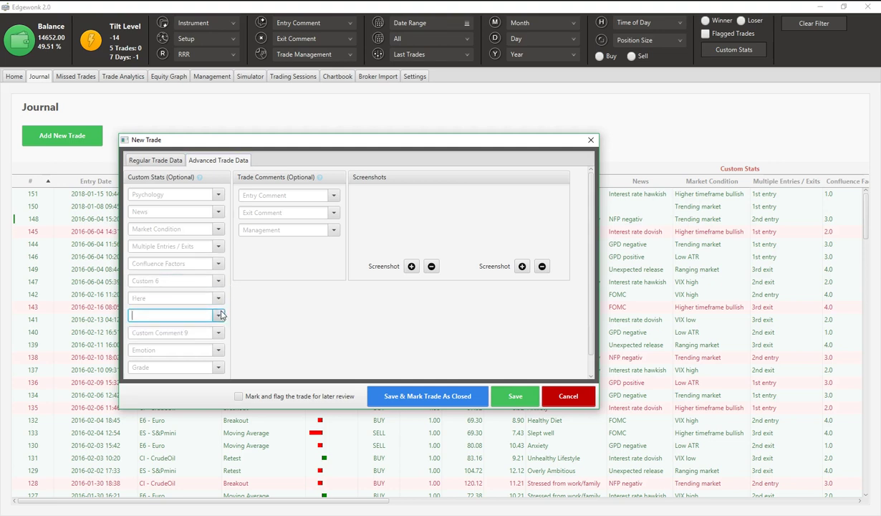
pyautogui.click(218, 332)
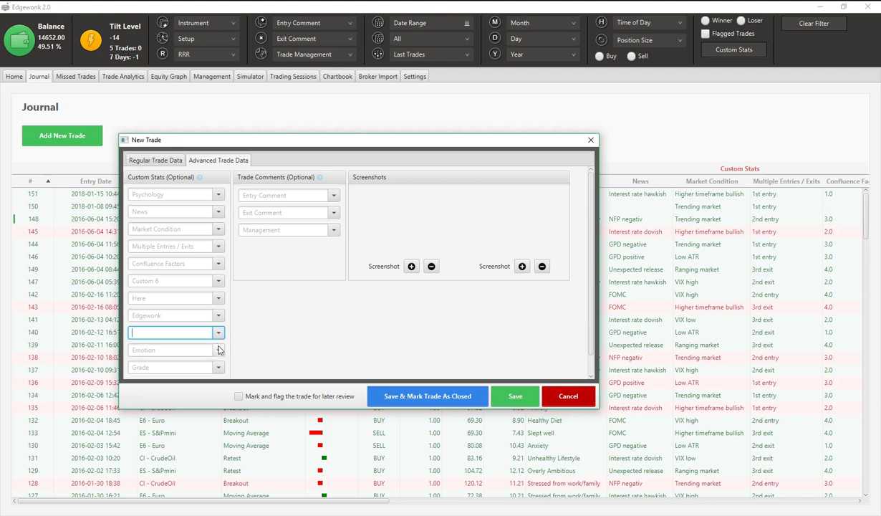
pyautogui.click(219, 350)
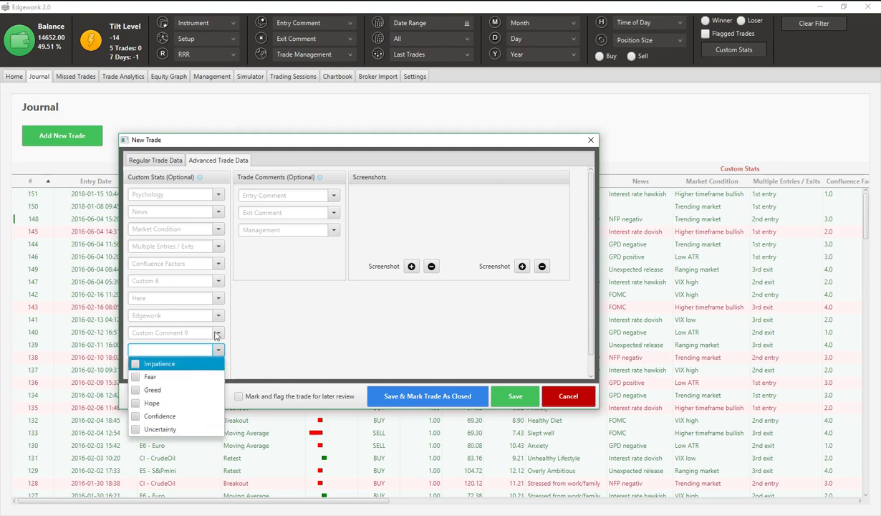
pyautogui.click(254, 346)
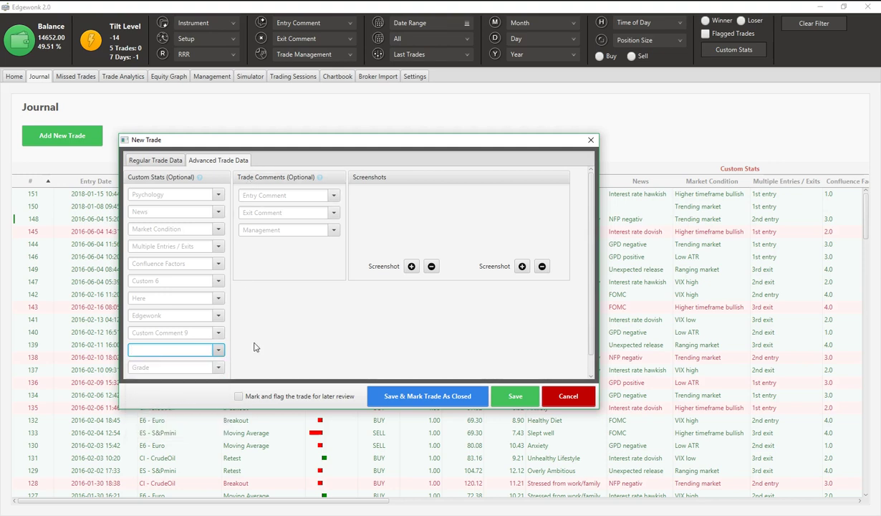
pyautogui.click(221, 367)
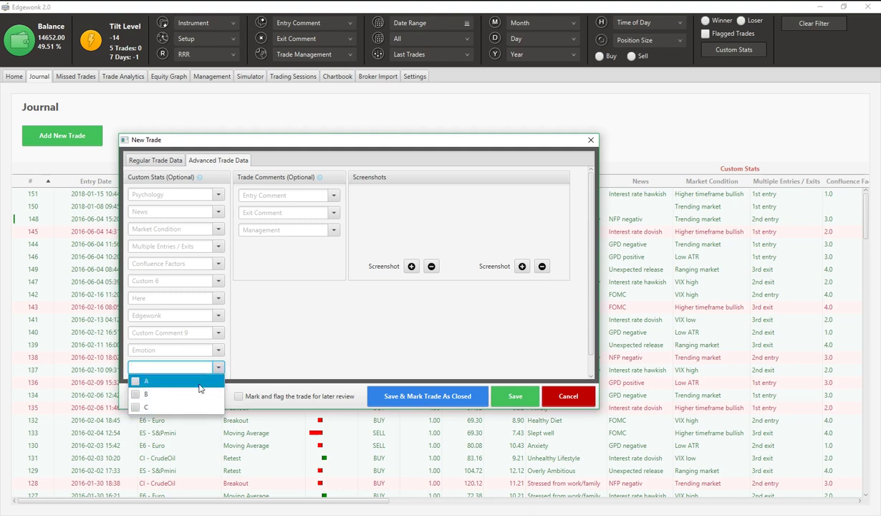
pyautogui.click(220, 368)
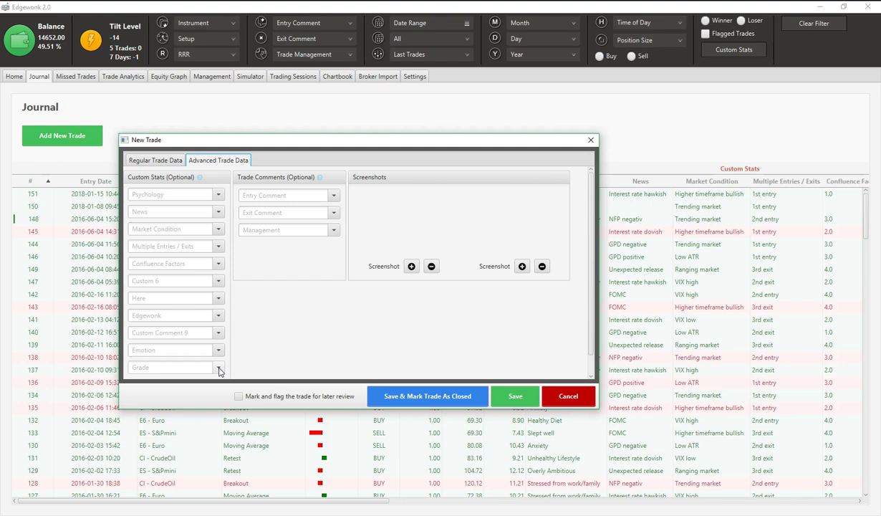
pyautogui.click(219, 369)
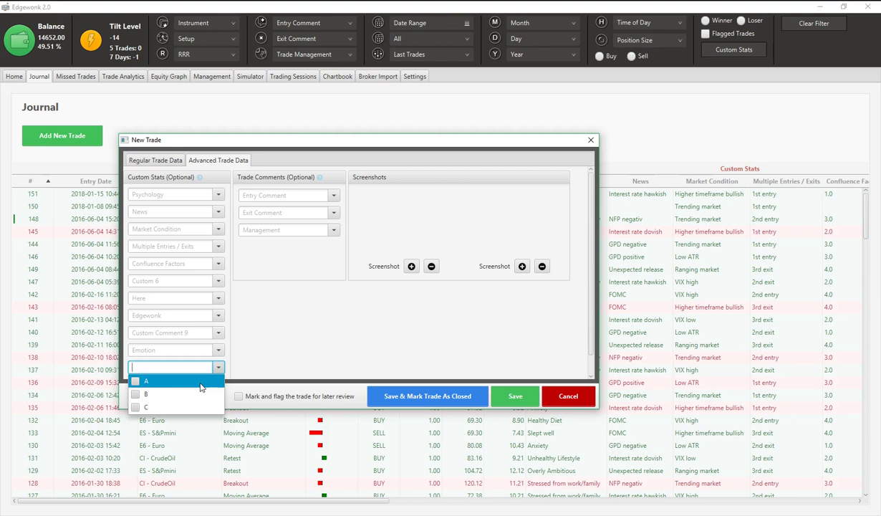
pyautogui.click(315, 330)
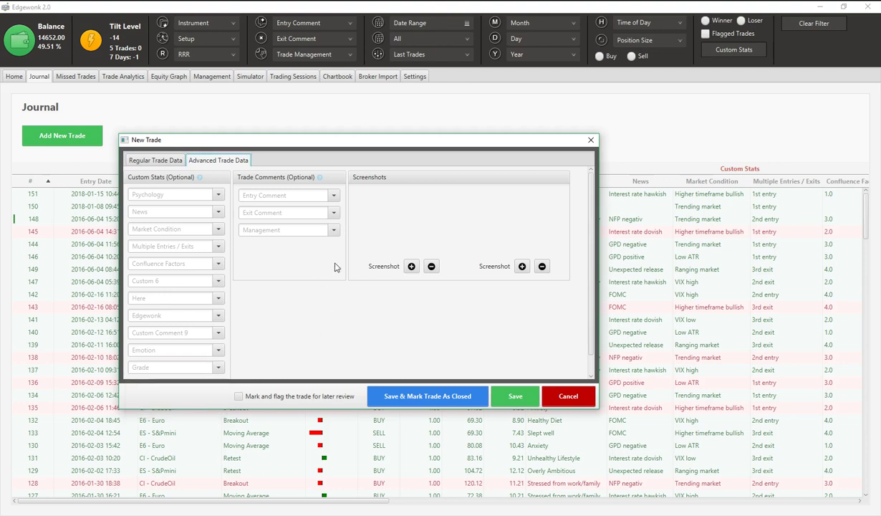
# - Examine the predefined trade comments available for Entry Comment, Exit Comment and Management
pyautogui.click(334, 196)
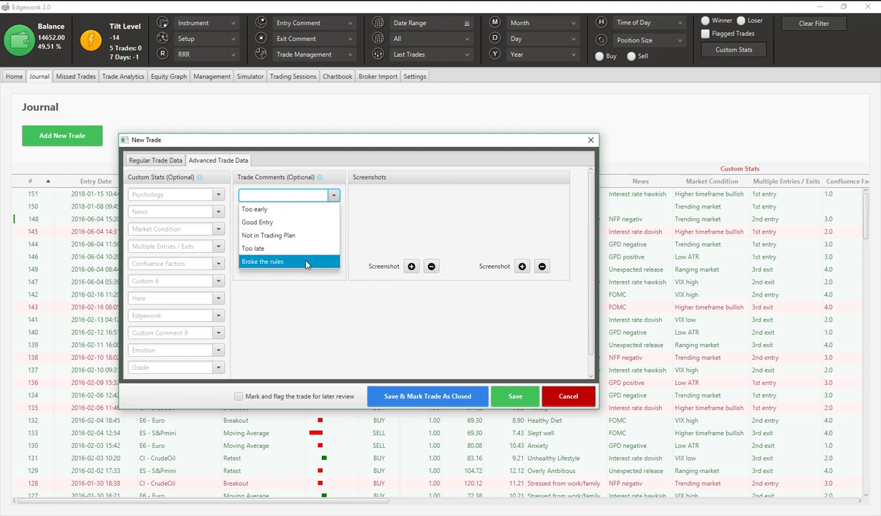
pyautogui.click(308, 324)
pyautogui.click(334, 214)
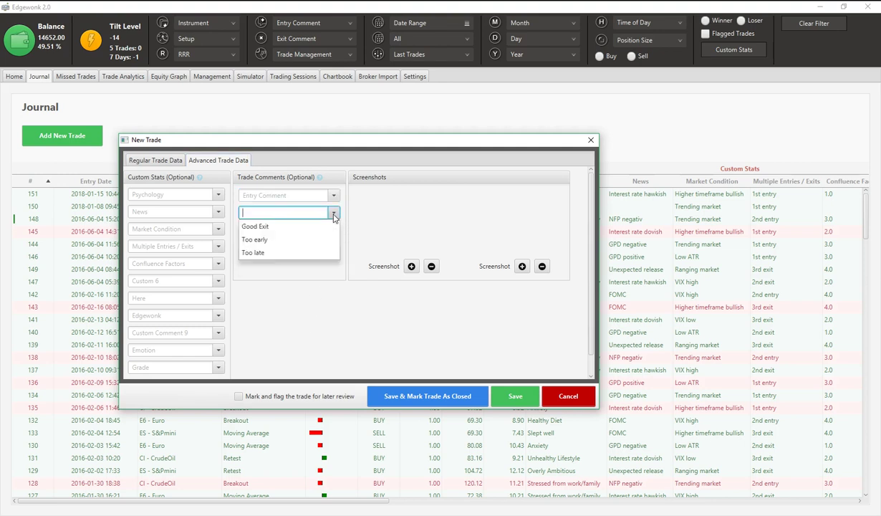
pyautogui.click(333, 213)
pyautogui.click(334, 230)
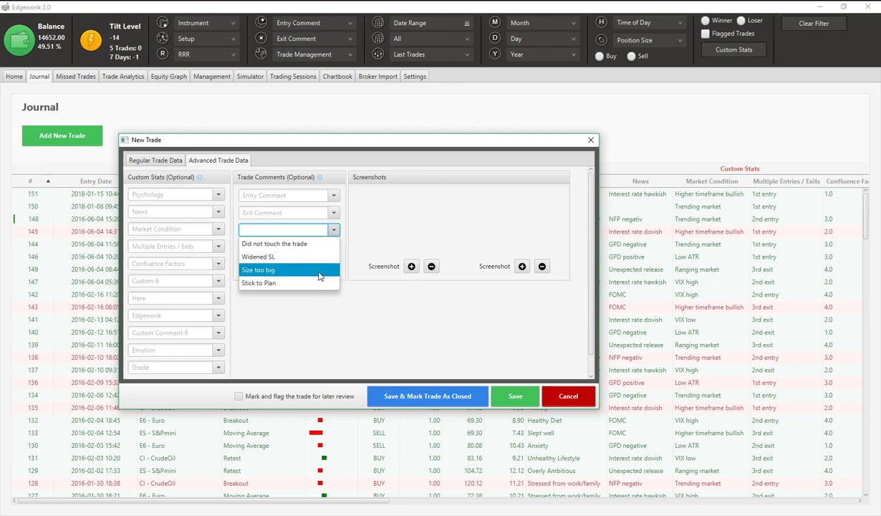
pyautogui.click(314, 310)
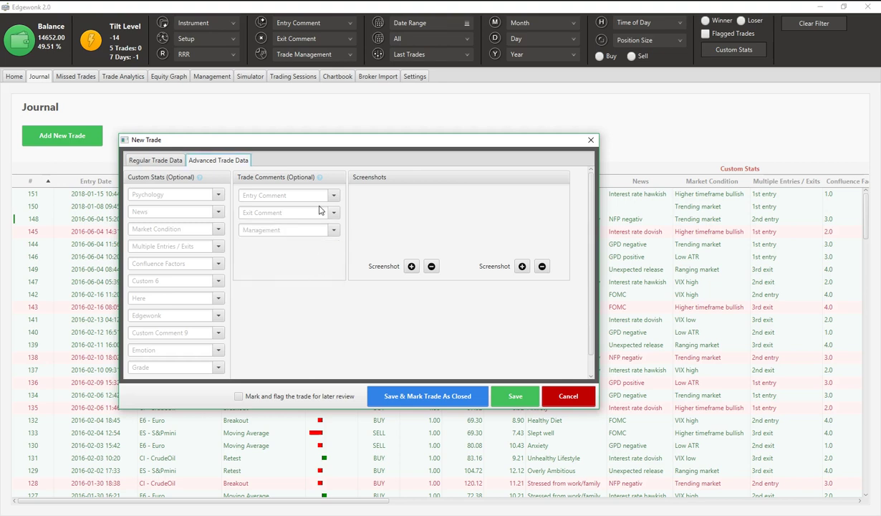
# - Discard the new trade entry and view the performance overview on the home dashboard
pyautogui.click(568, 395)
pyautogui.click(97, 199)
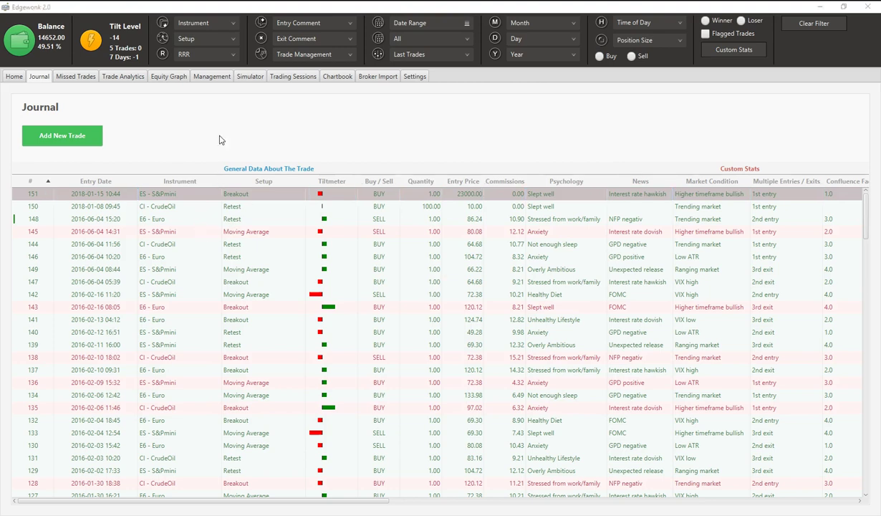
pyautogui.click(16, 77)
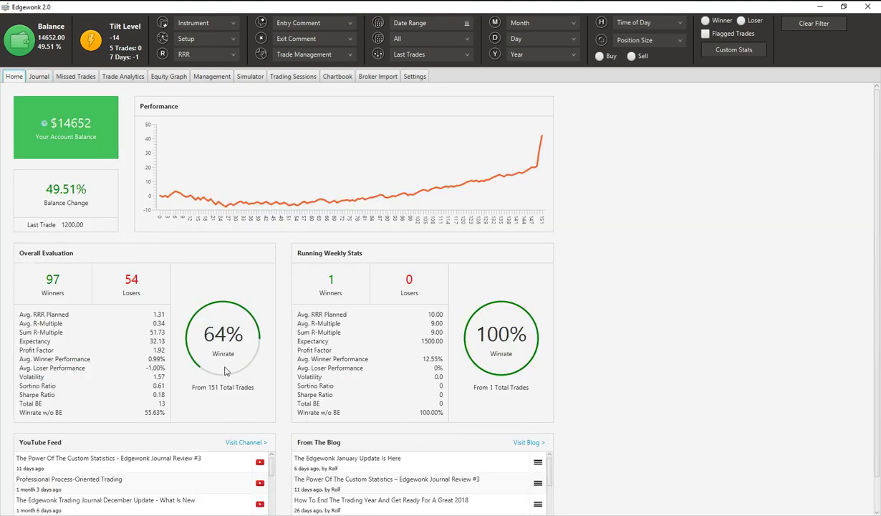
# - Return to the journal and examine the trades' custom stats, planned and realized risk and reward, results and comments
pyautogui.click(40, 79)
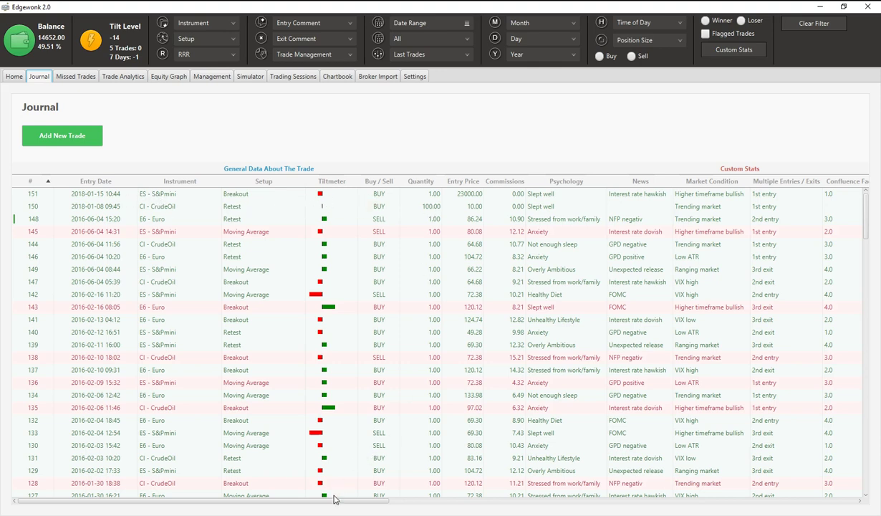
pyautogui.moveTo(333, 499); pyautogui.dragTo(439, 505)
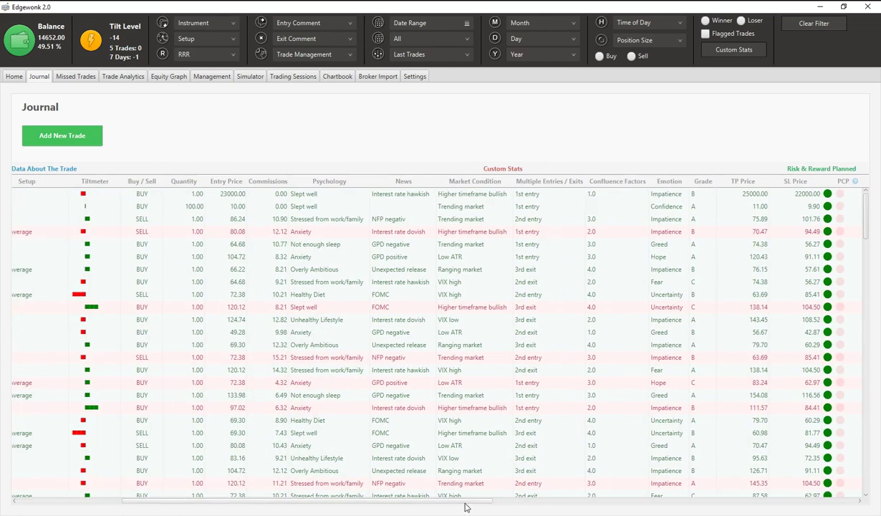
pyautogui.moveTo(467, 503); pyautogui.dragTo(654, 500)
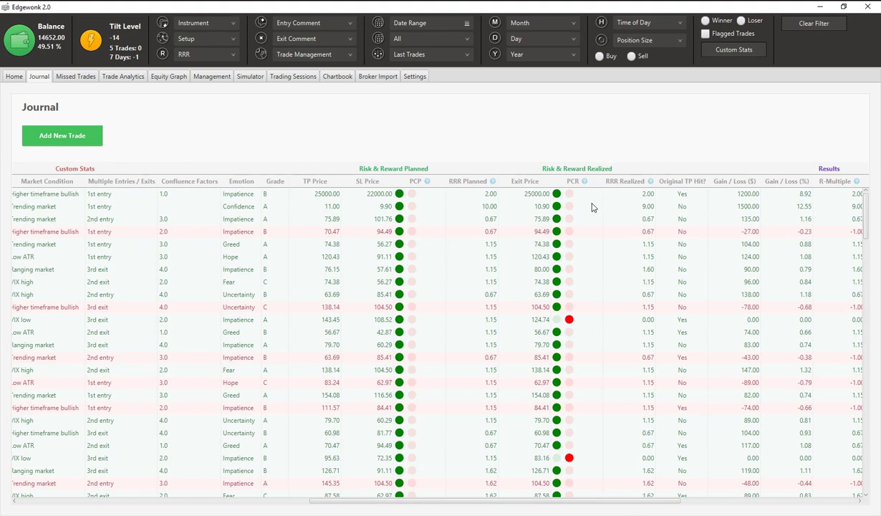
pyautogui.click(489, 210)
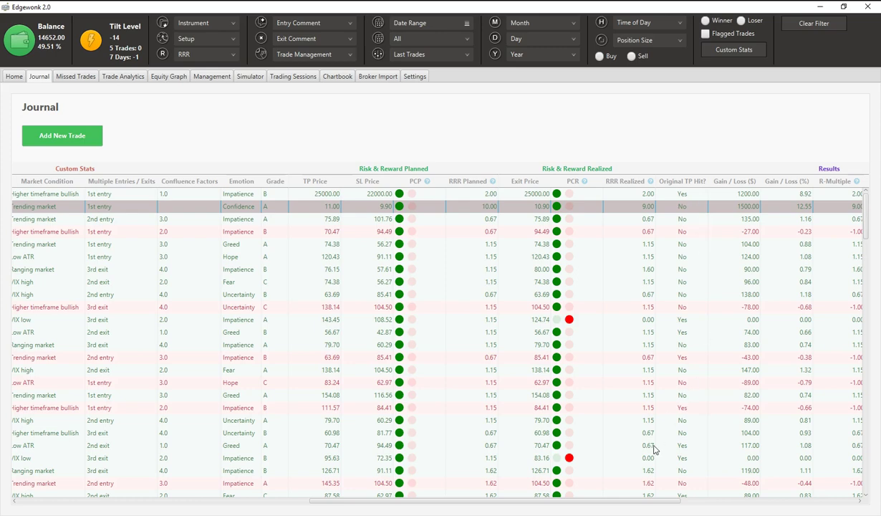
pyautogui.moveTo(651, 500); pyautogui.dragTo(784, 501)
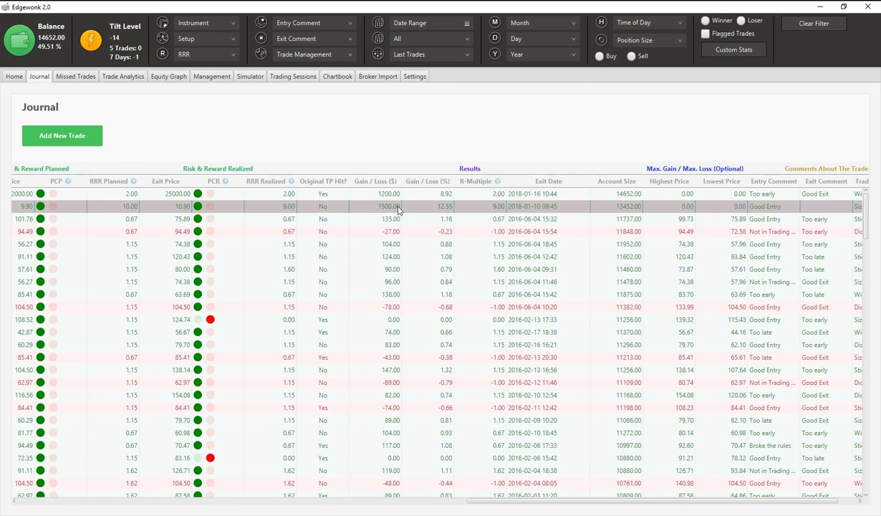
# - Examine the latest trade's realized results in the journal, glance at Trade Analytics, and review the journal's custom stats columns
pyautogui.click(380, 193)
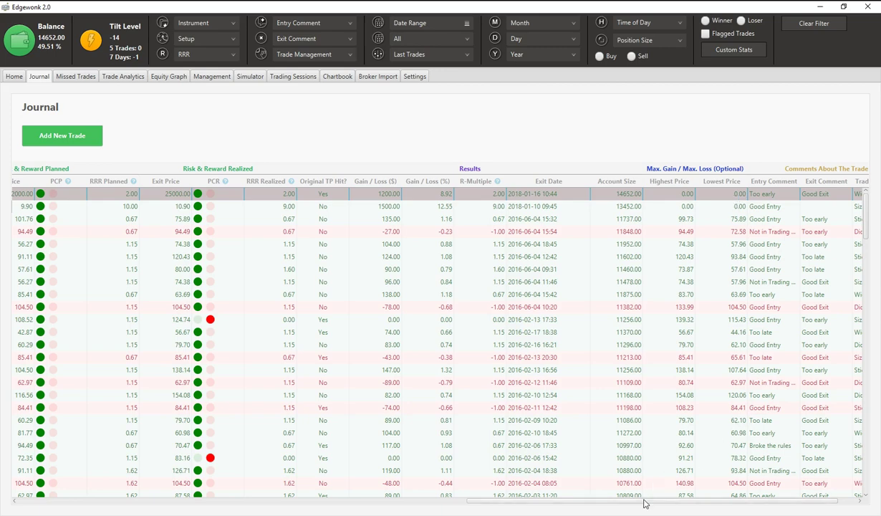
pyautogui.moveTo(644, 504); pyautogui.dragTo(662, 504)
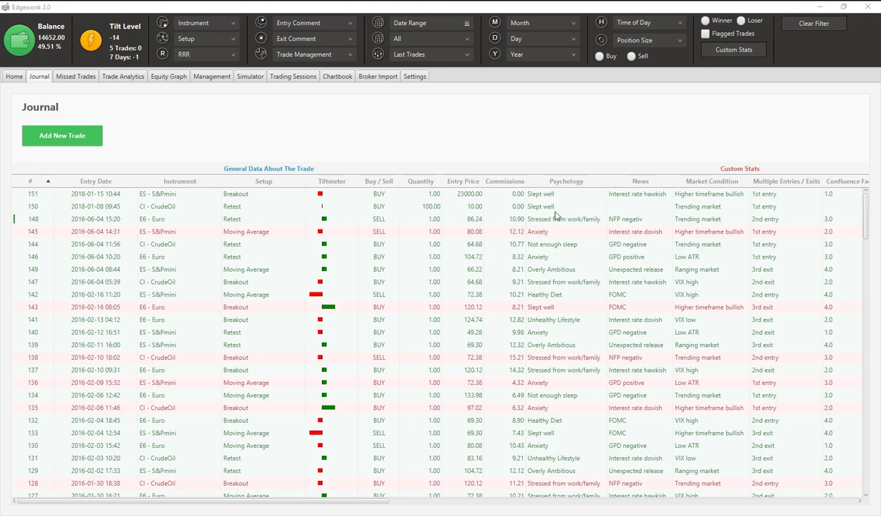
pyautogui.click(125, 76)
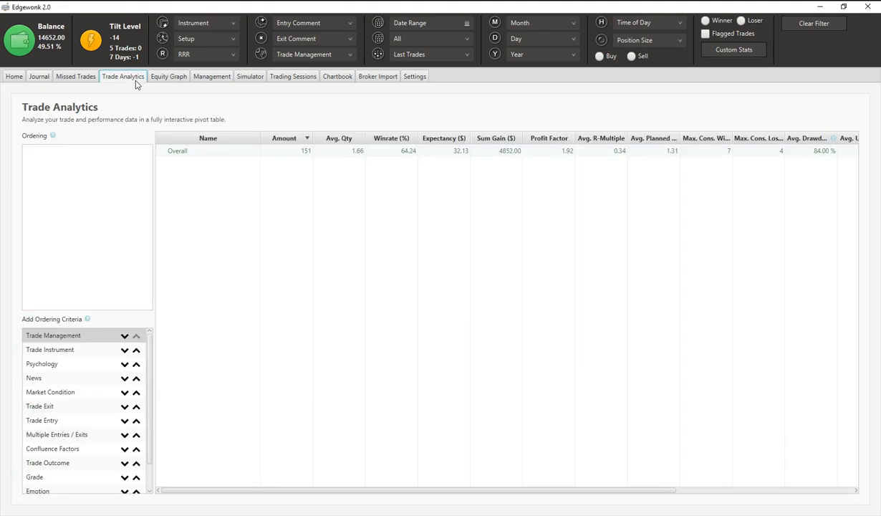
pyautogui.click(42, 77)
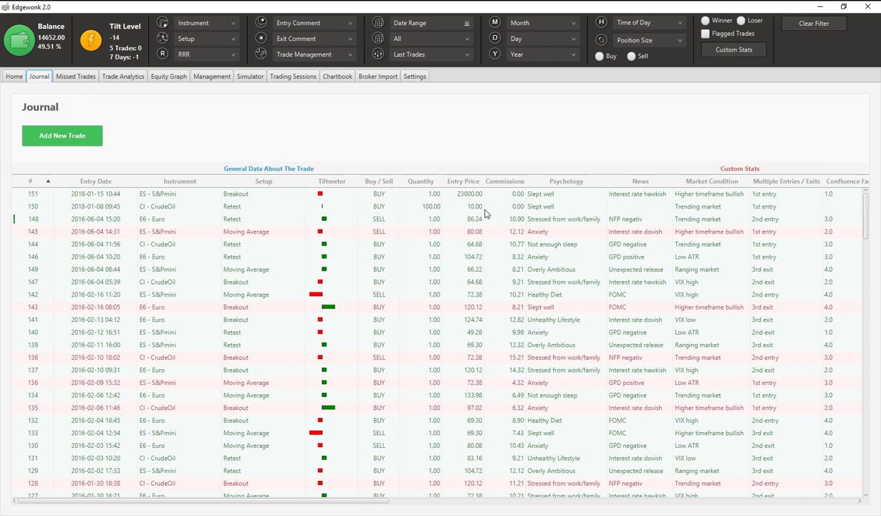
pyautogui.moveTo(362, 503); pyautogui.dragTo(458, 503)
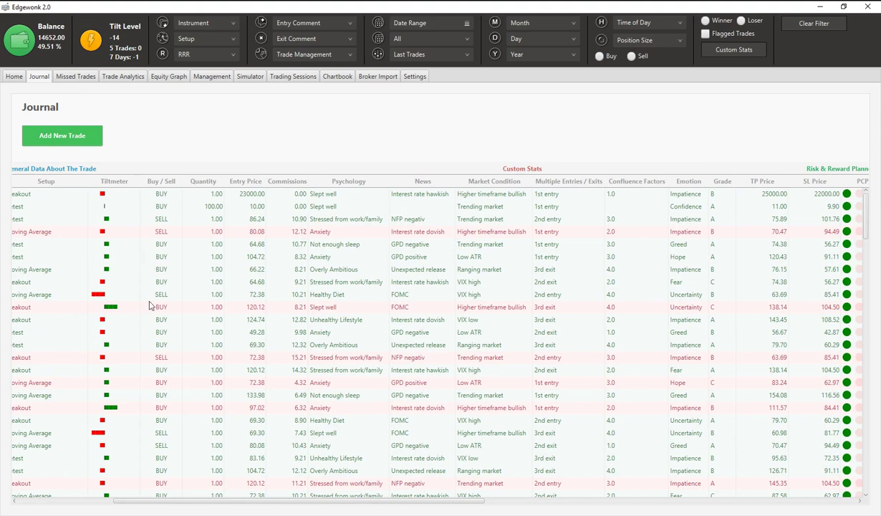
# - Break down the overall results in Trade Analytics by Grade and compare the statistics of grades A, B and C
pyautogui.click(140, 84)
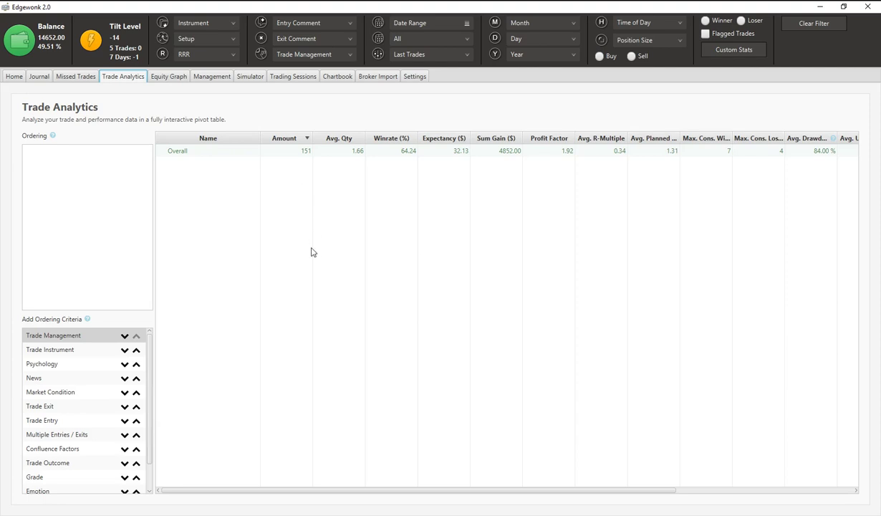
pyautogui.doubleClick(74, 478)
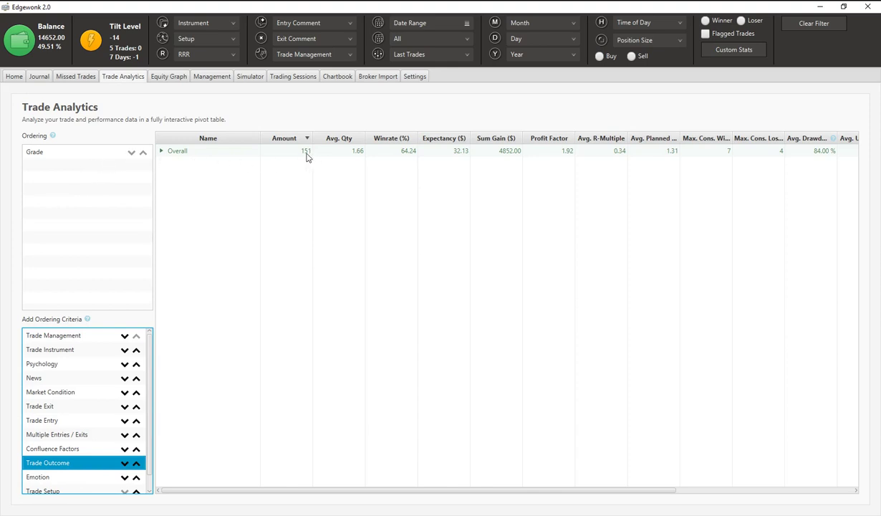
pyautogui.click(161, 152)
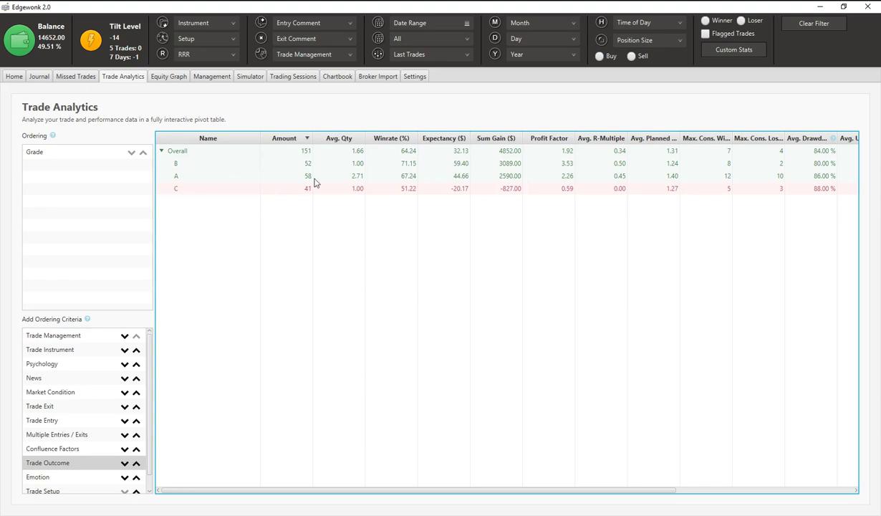
pyautogui.click(402, 179)
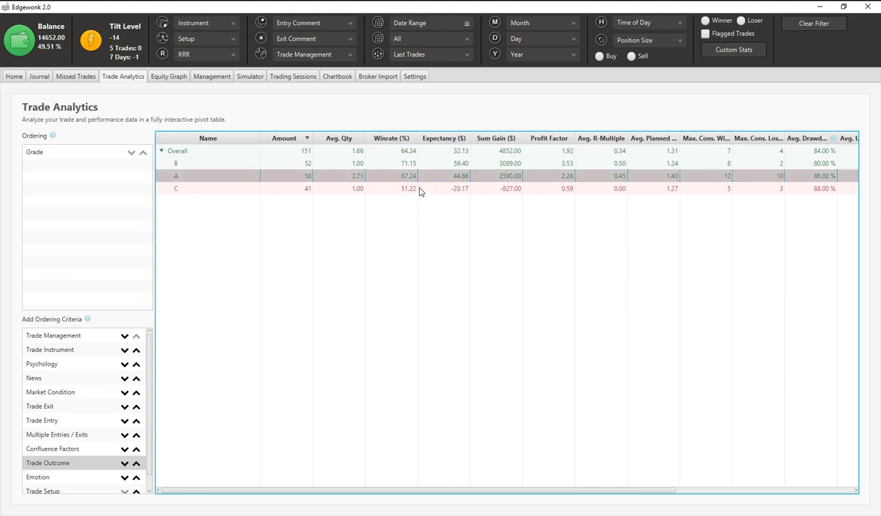
pyautogui.click(407, 166)
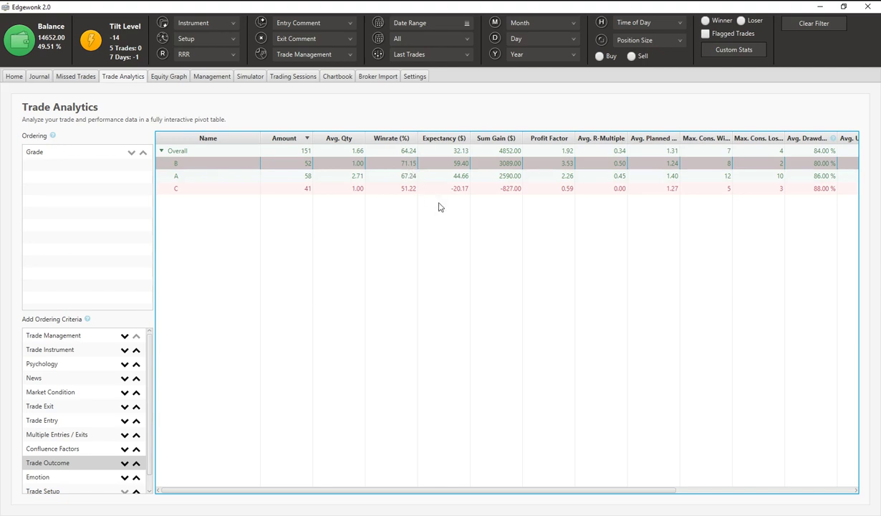
pyautogui.click(410, 190)
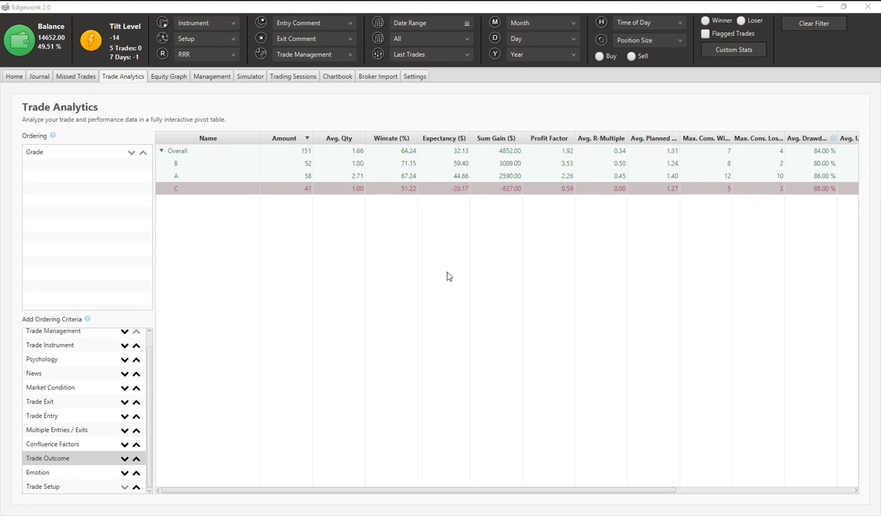
# - Replace Grade with Trade Setup as the analytics ordering criterion and expand the overall results to view each setup's statistics
pyautogui.doubleClick(95, 151)
pyautogui.doubleClick(60, 471)
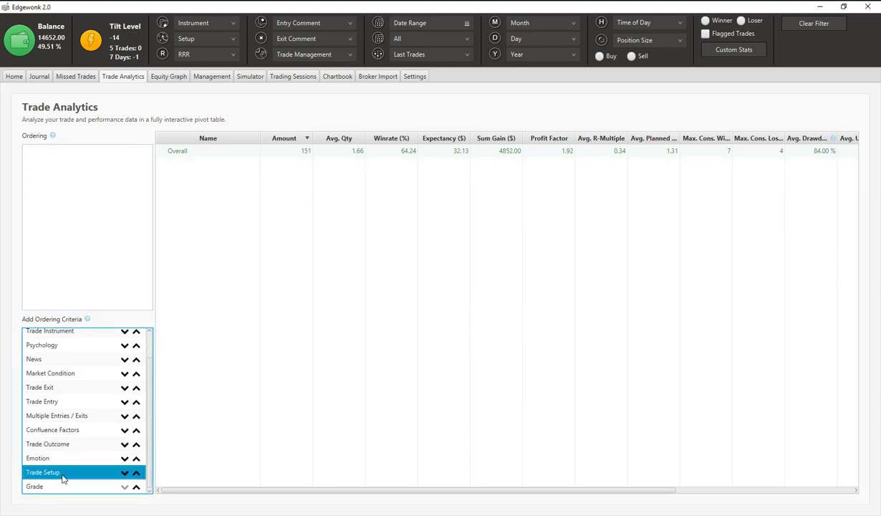
pyautogui.click(161, 151)
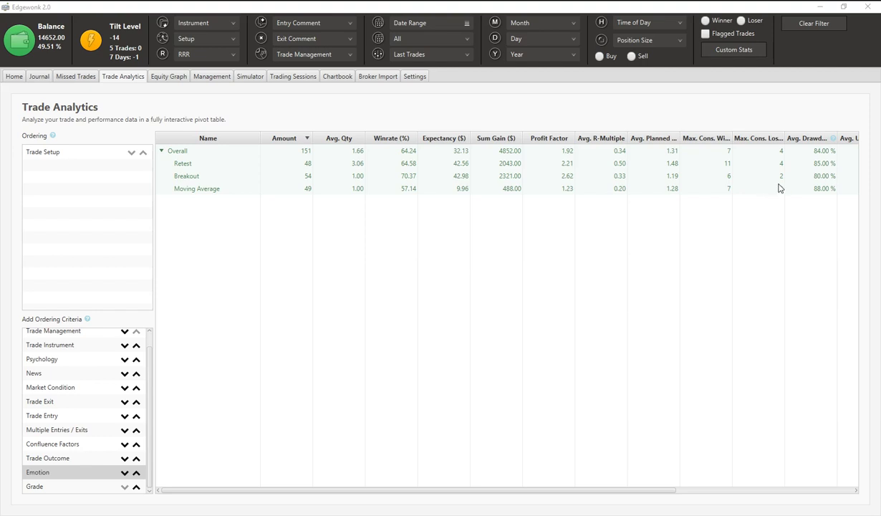
pyautogui.click(578, 299)
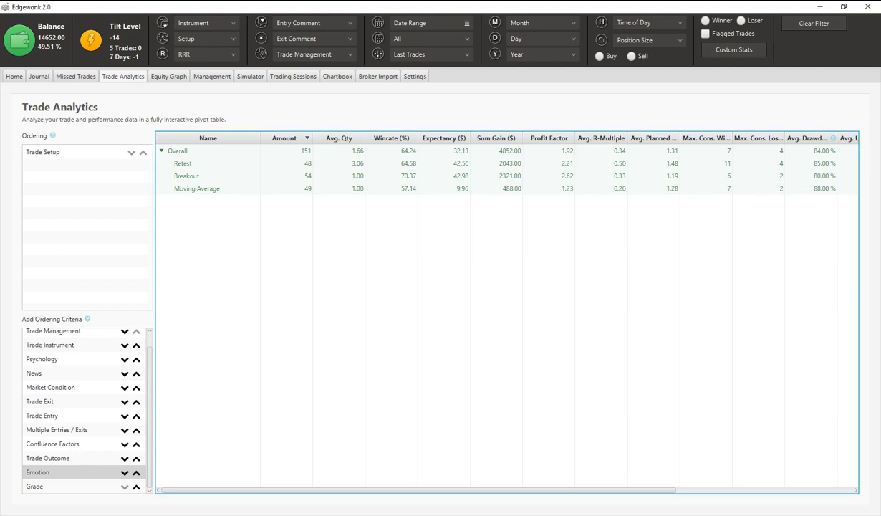
# - Order the analytics by Trade Management instead and compare the Did not touch the trade, Stick to Plan, Size too big and Widened SL rows
pyautogui.moveTo(591, 491); pyautogui.dragTo(552, 447)
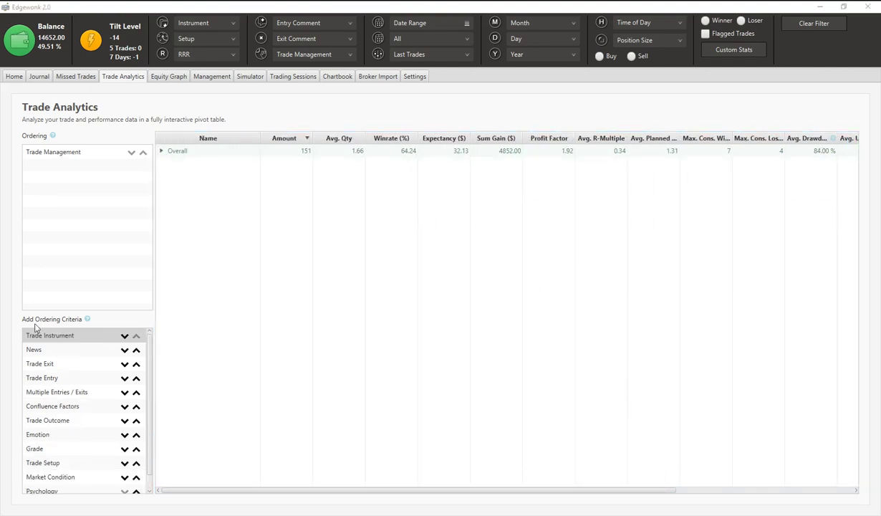
pyautogui.click(81, 143)
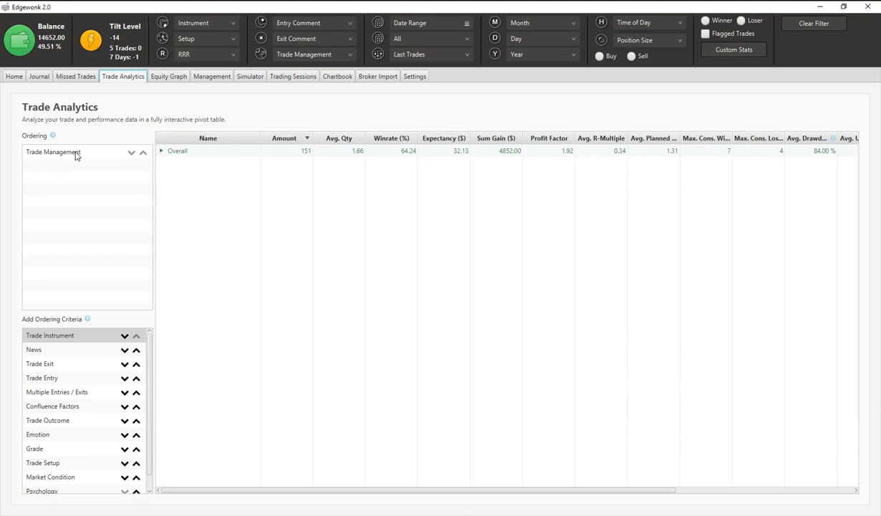
pyautogui.click(161, 152)
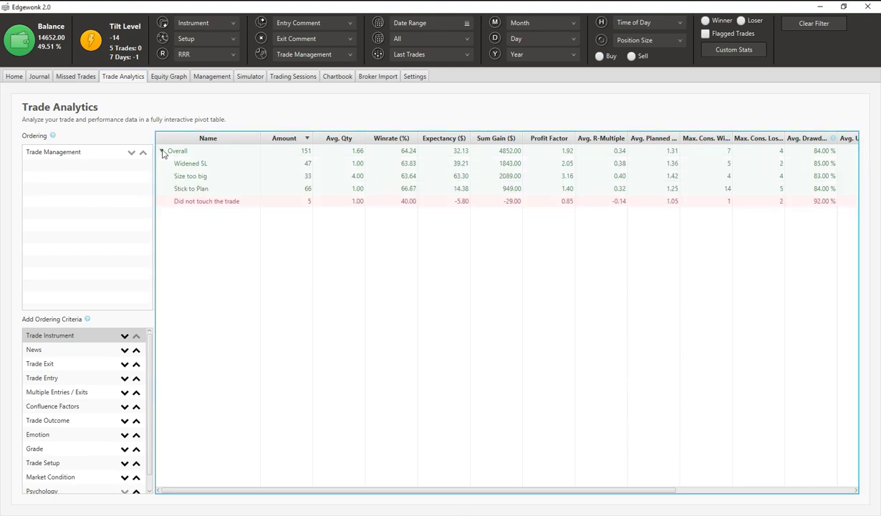
pyautogui.click(201, 206)
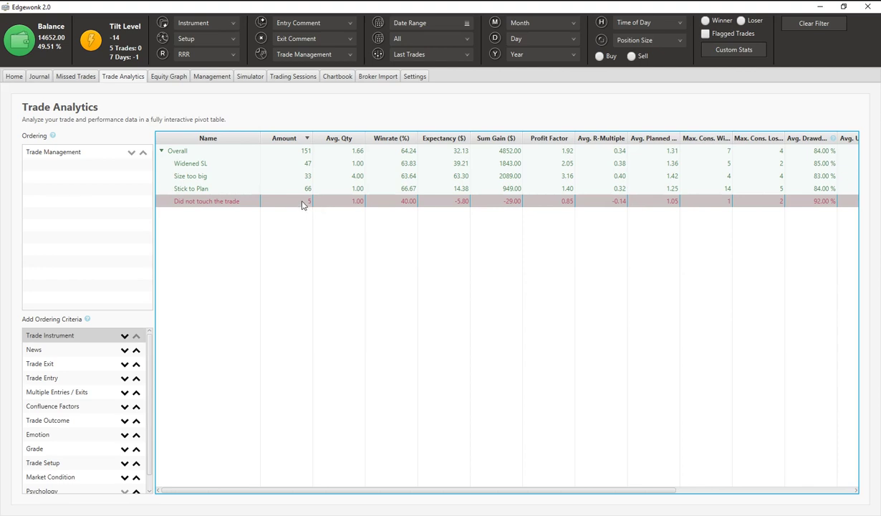
pyautogui.click(220, 190)
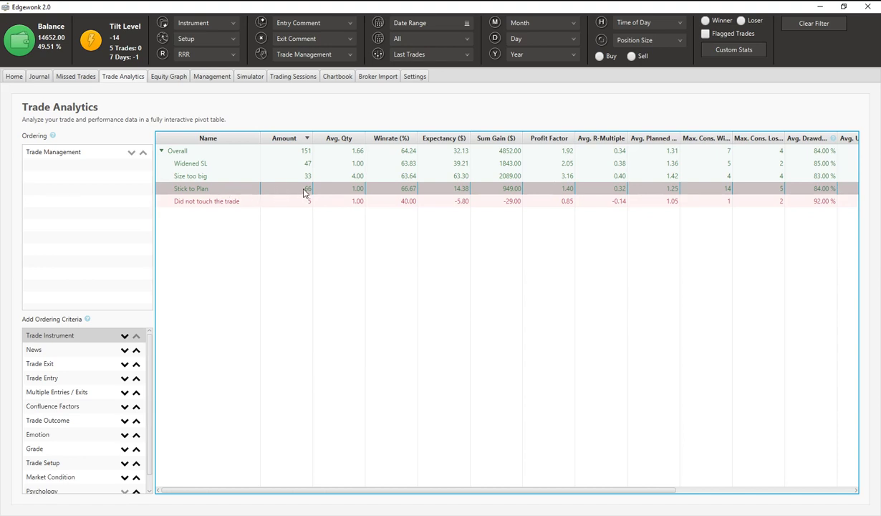
pyautogui.click(217, 177)
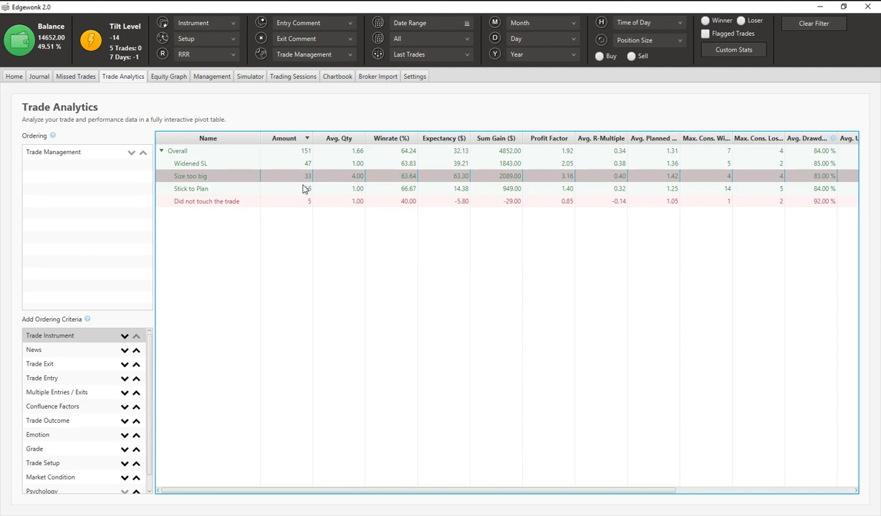
pyautogui.click(226, 165)
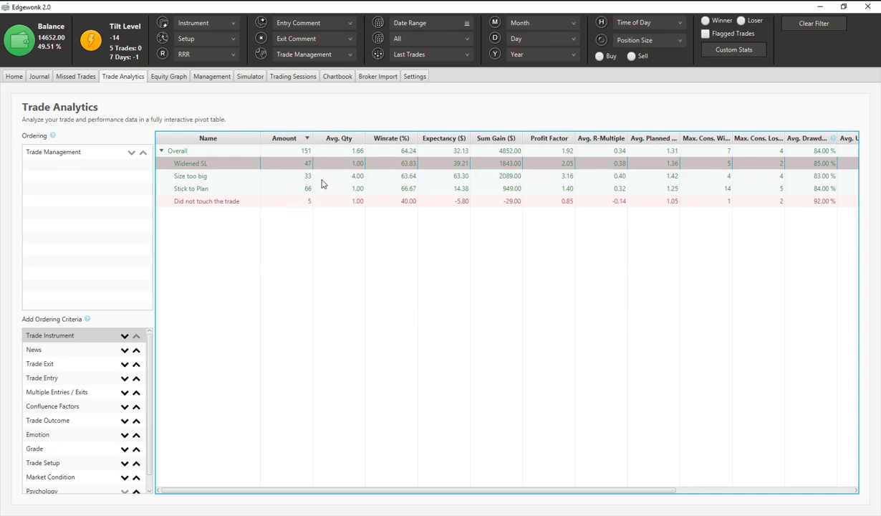
# - Check the journal entries again, then expand the Trade Management breakdown in the analytics and inspect Size too big
pyautogui.click(40, 76)
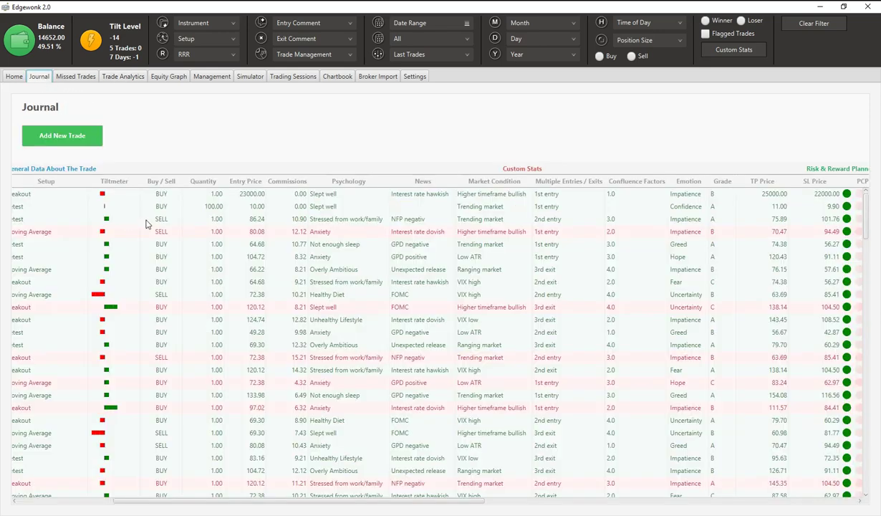
pyautogui.click(125, 75)
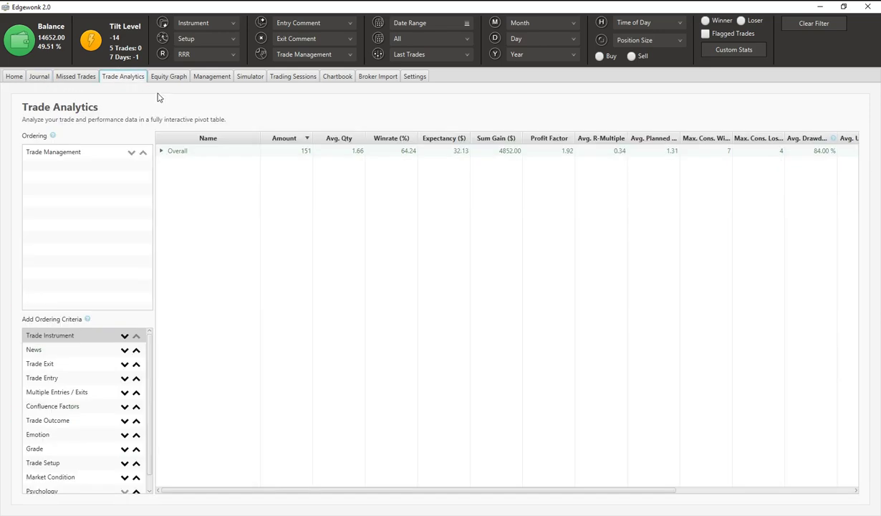
pyautogui.click(162, 151)
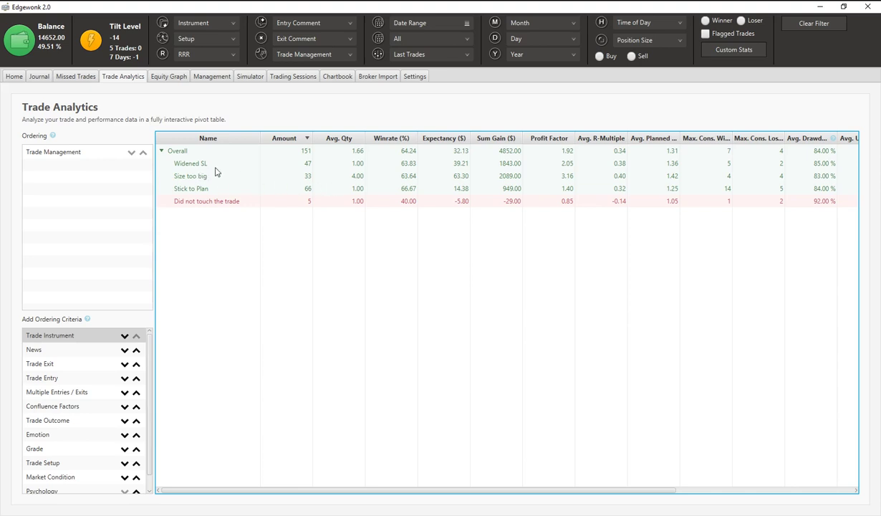
pyautogui.click(177, 176)
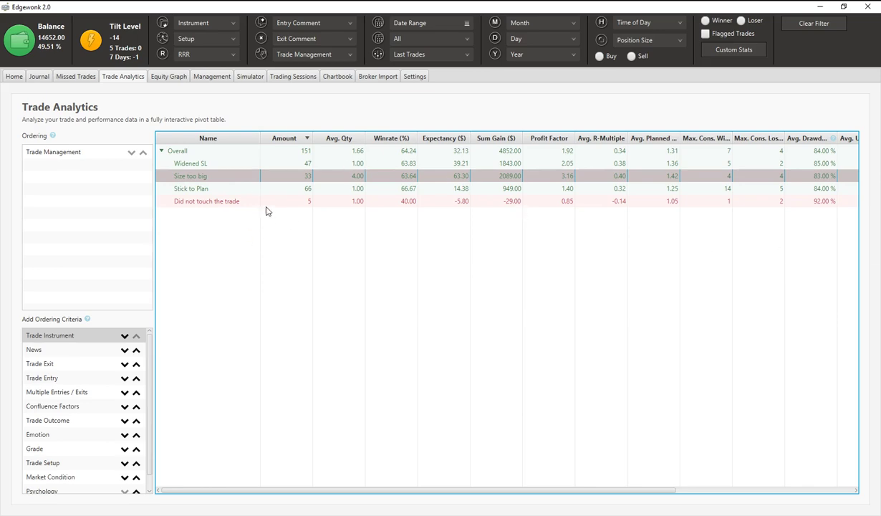
# - Revisit the journal, view the blank entry form under Missed Trades, and discard it without entering anything
pyautogui.click(47, 77)
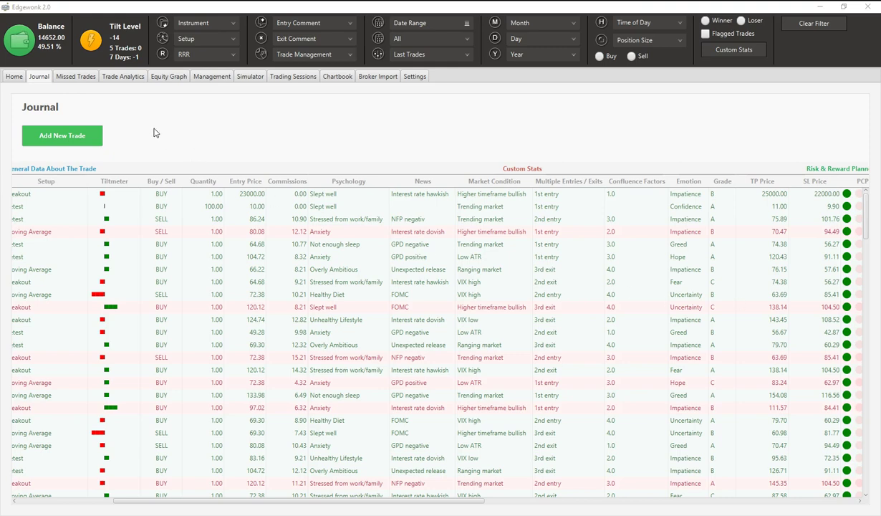
pyautogui.click(77, 77)
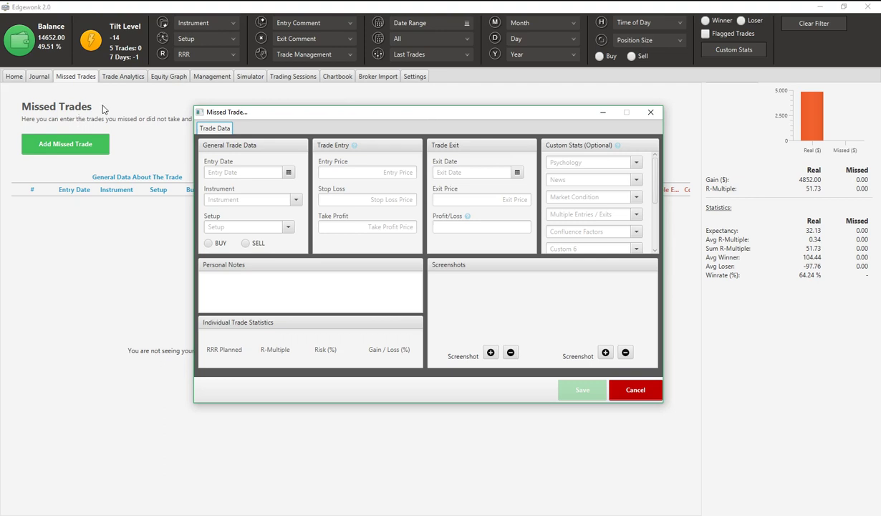
pyautogui.click(636, 391)
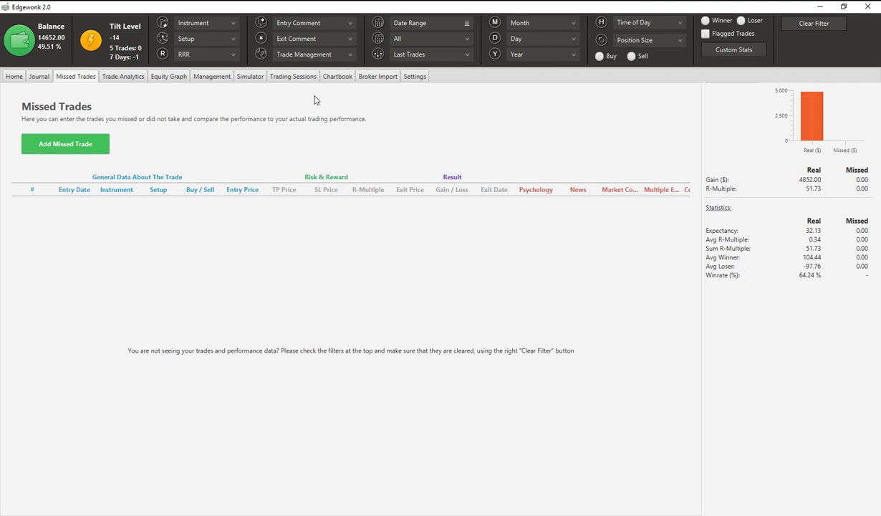
# - Create a new trading session and examine its duration choices, notes and lessons fields, performance statistics and session rating options
pyautogui.click(300, 79)
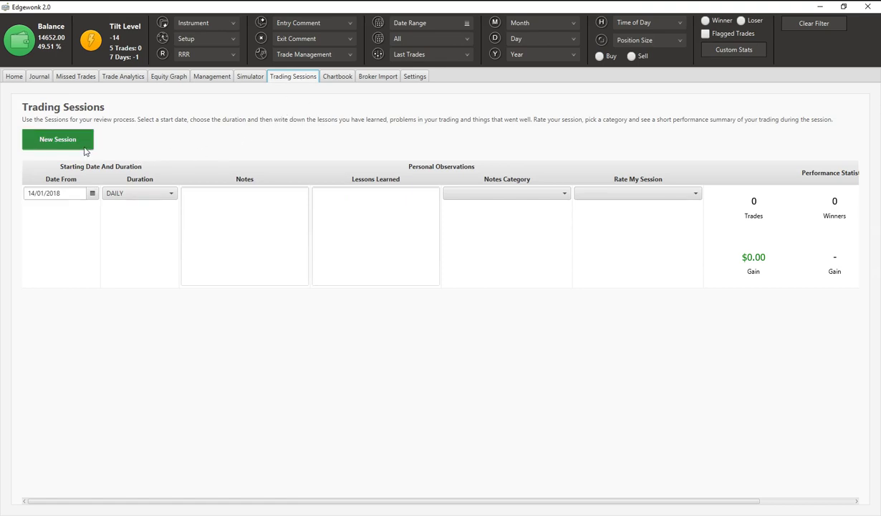
pyautogui.click(149, 194)
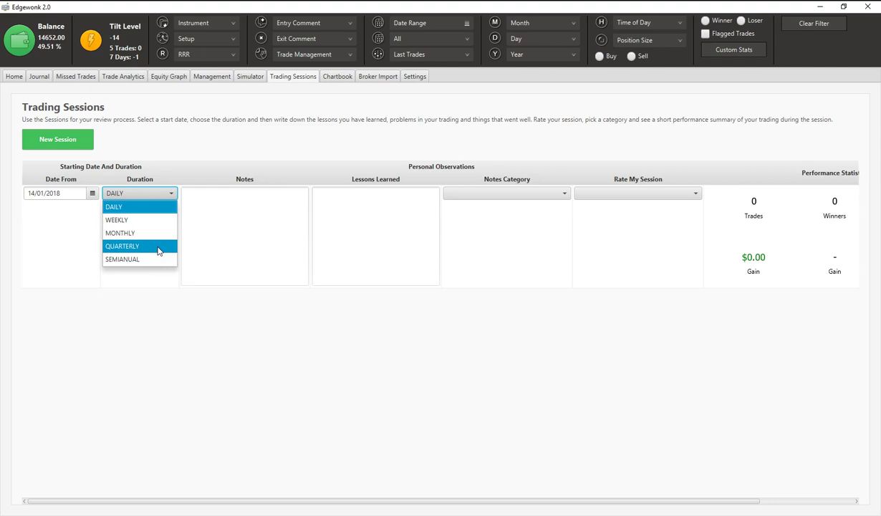
pyautogui.click(255, 236)
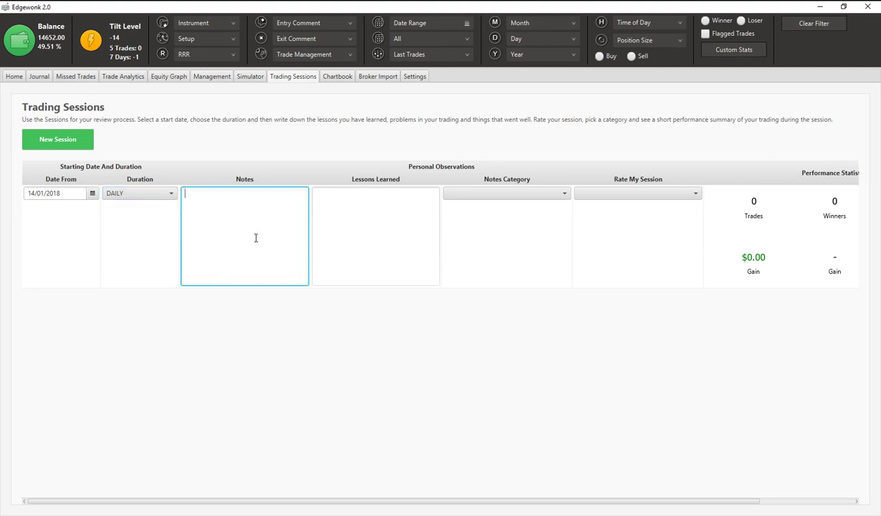
pyautogui.click(365, 225)
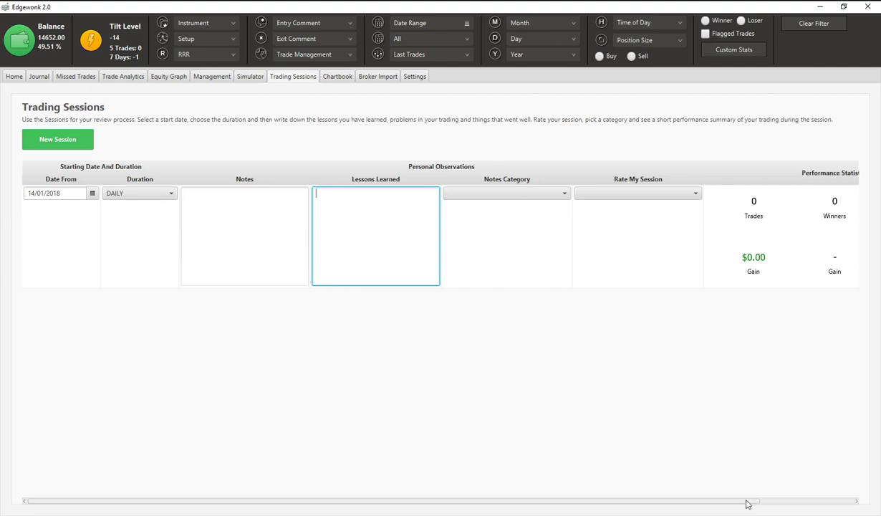
pyautogui.moveTo(746, 501); pyautogui.dragTo(854, 504)
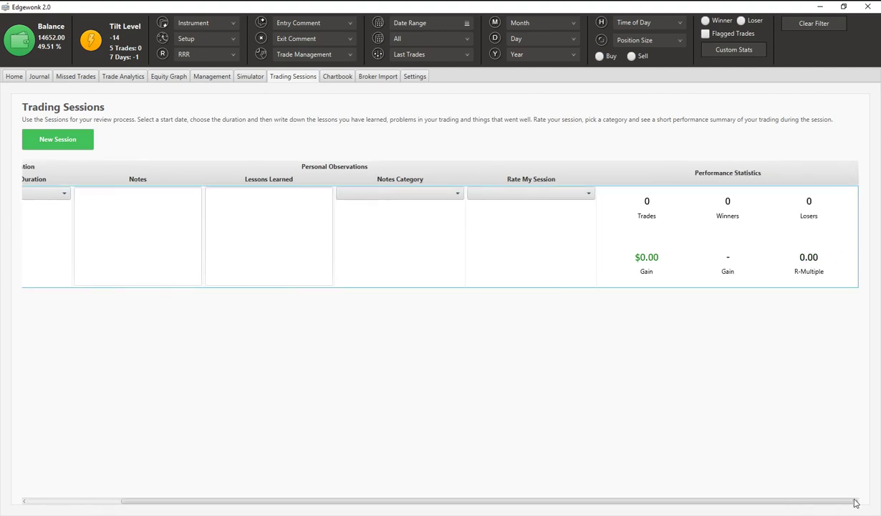
pyautogui.moveTo(823, 501); pyautogui.dragTo(705, 506)
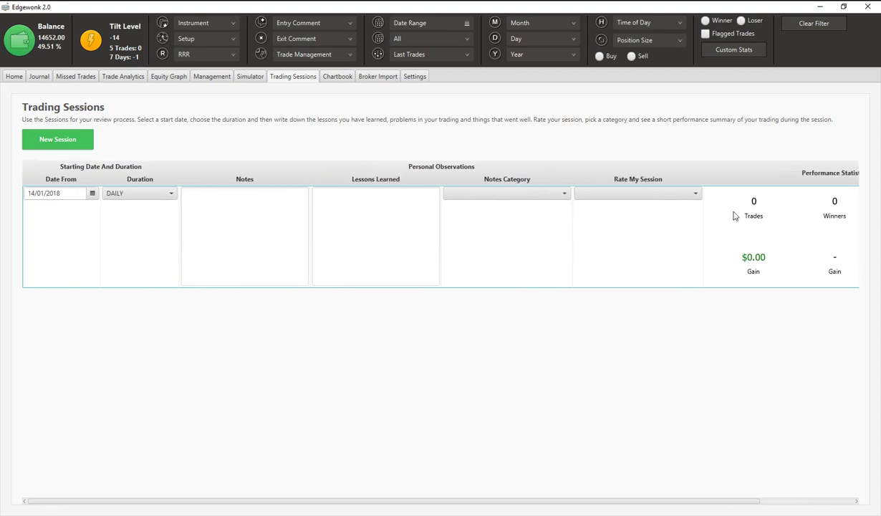
pyautogui.click(674, 194)
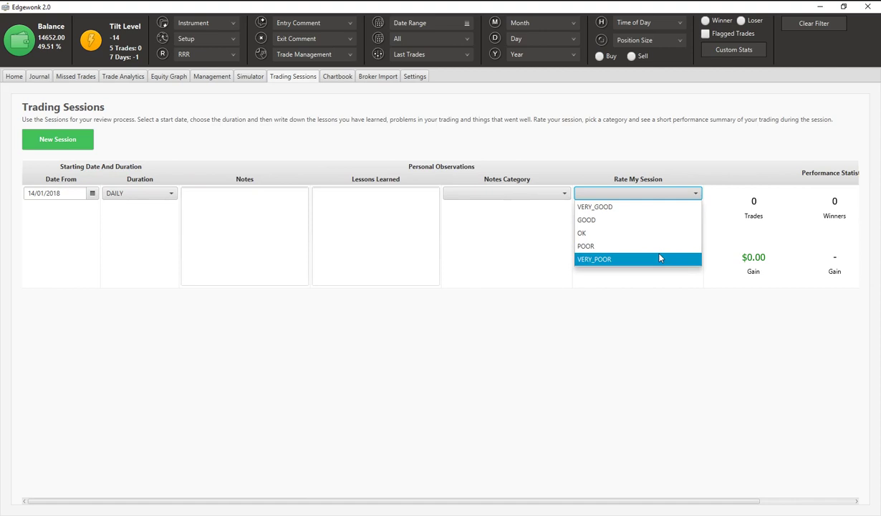
# - Examine the notes category choices for the new trading session and view the Chartbook's screenshot album
pyautogui.click(565, 193)
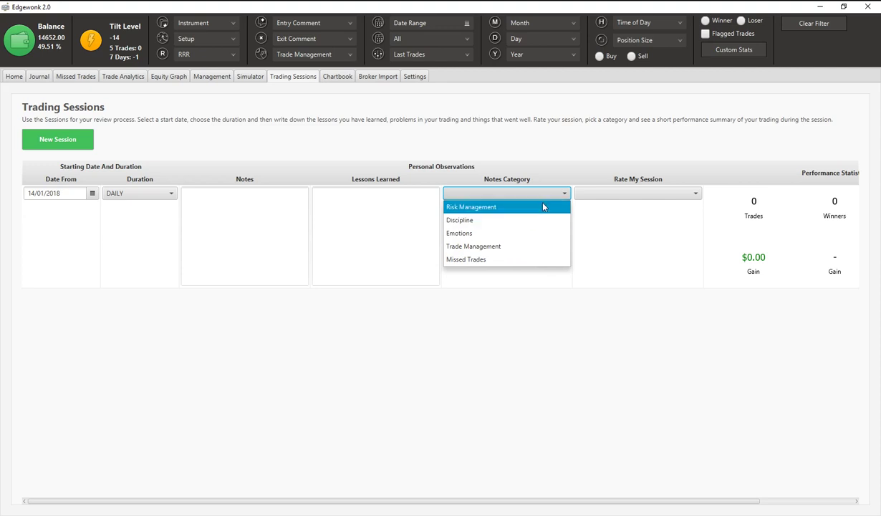
pyautogui.click(252, 187)
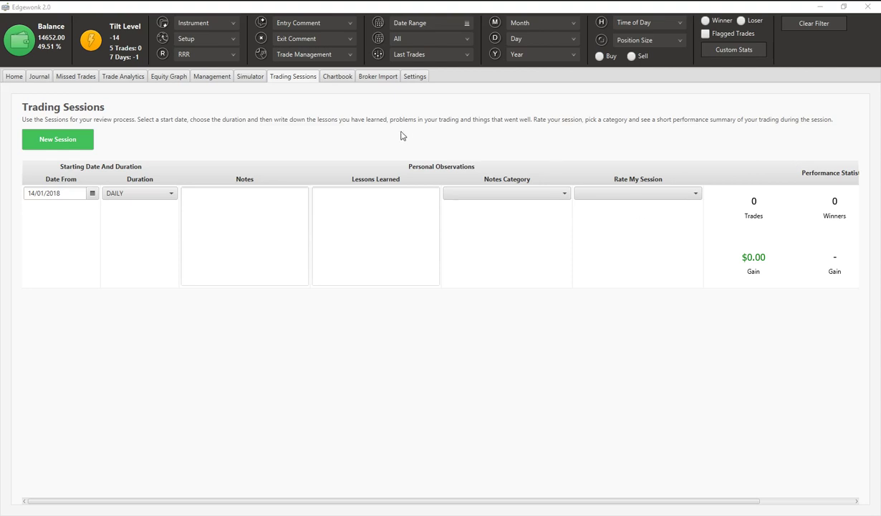
pyautogui.click(345, 79)
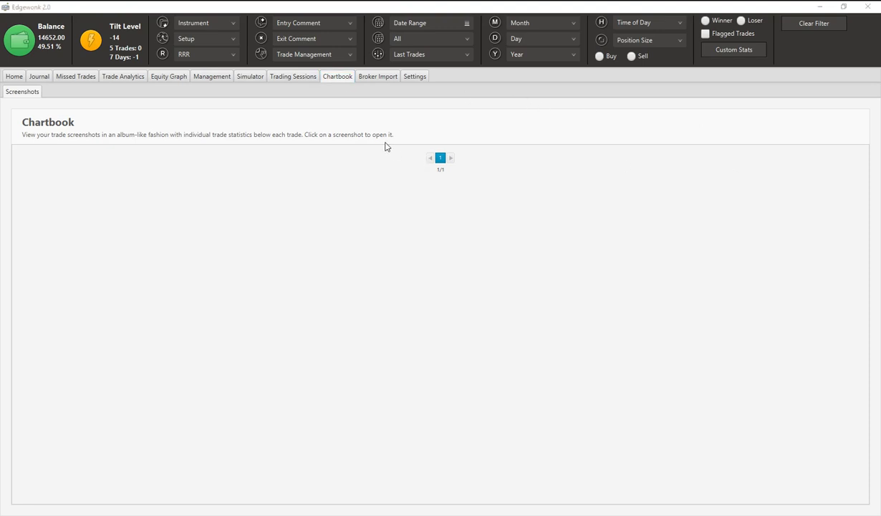
# - Return to the journal and review the trades from their entry date, instrument and setup onward
pyautogui.click(74, 79)
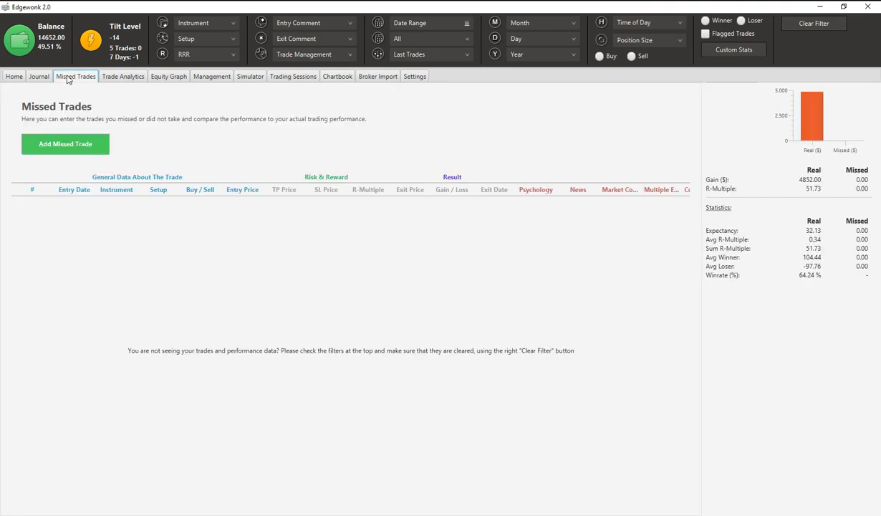
pyautogui.click(30, 79)
pyautogui.click(22, 78)
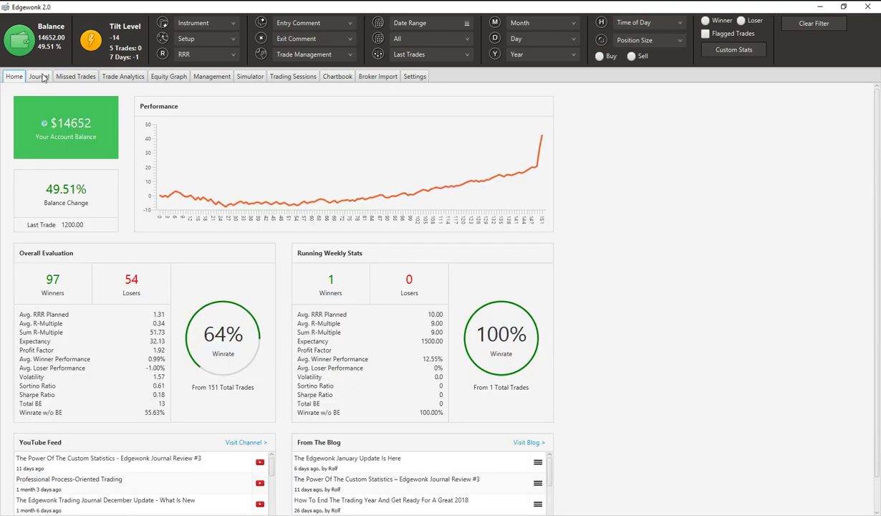
pyautogui.click(40, 77)
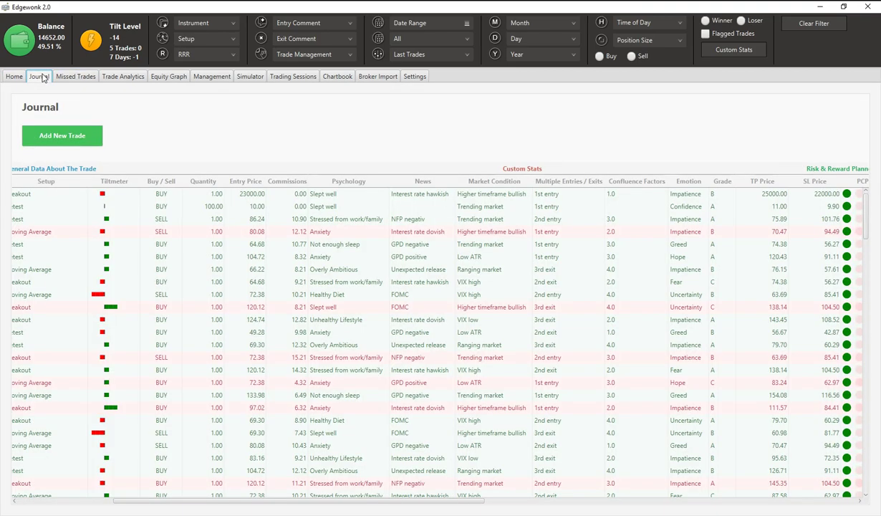
pyautogui.moveTo(197, 500); pyautogui.dragTo(73, 507)
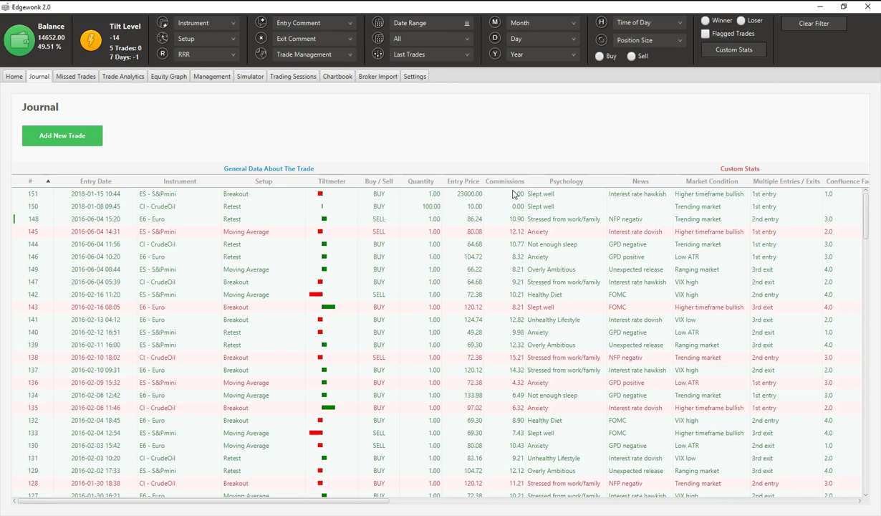
# - Check the home performance summary, then expand the overall Trade Management analytics and look through the available ordering criteria
pyautogui.click(13, 77)
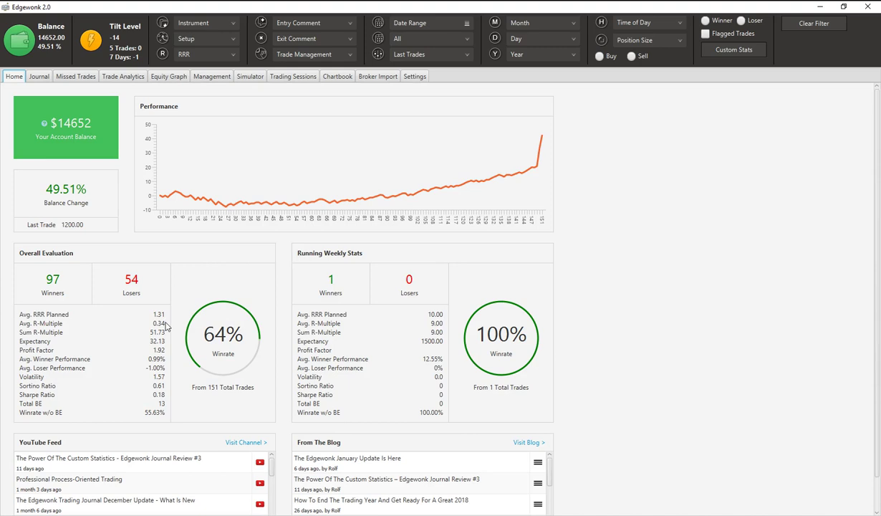
pyautogui.click(123, 79)
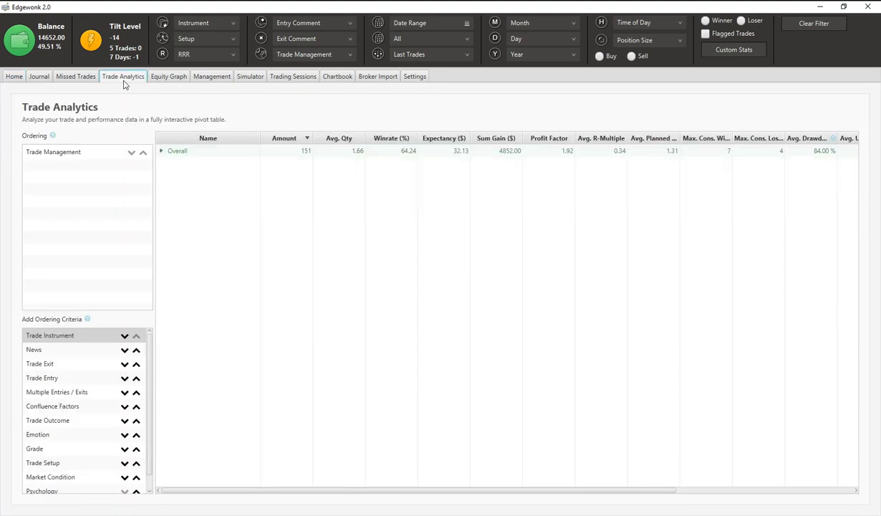
pyautogui.click(162, 151)
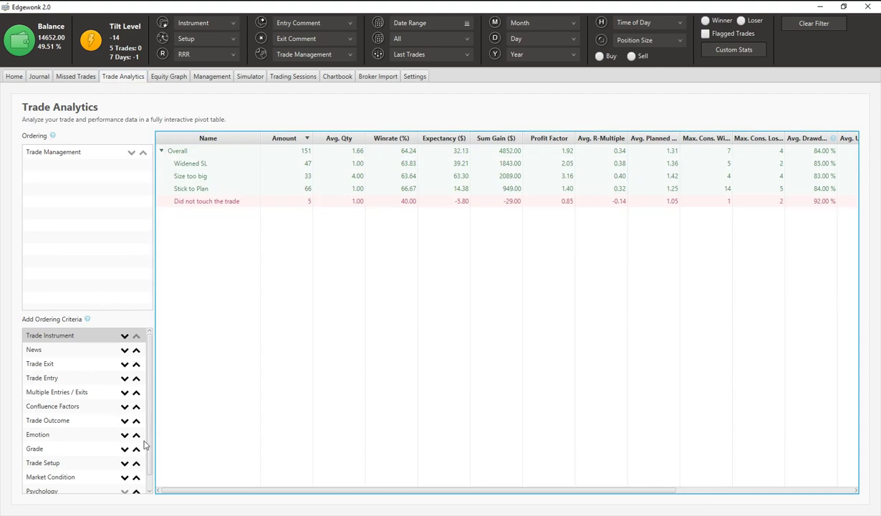
pyautogui.moveTo(148, 439); pyautogui.dragTo(149, 455)
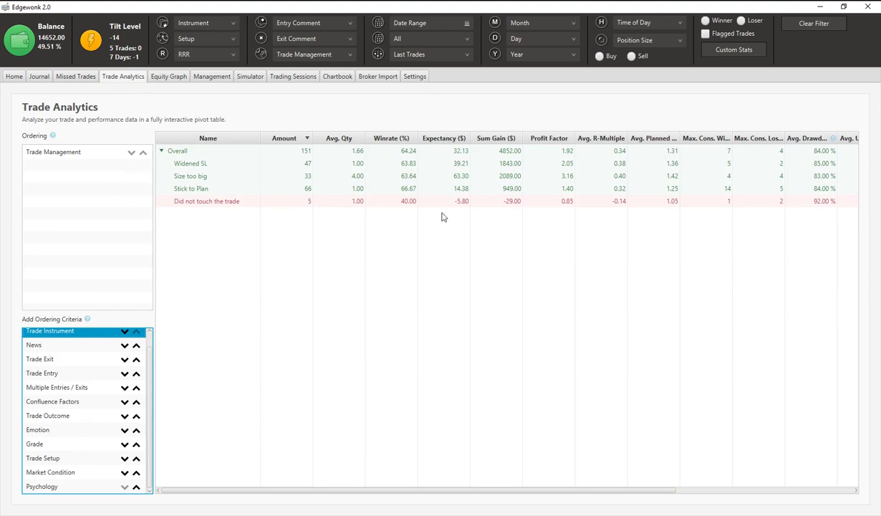
# - Add a new strategy named kj to the setups in the settings
pyautogui.click(405, 78)
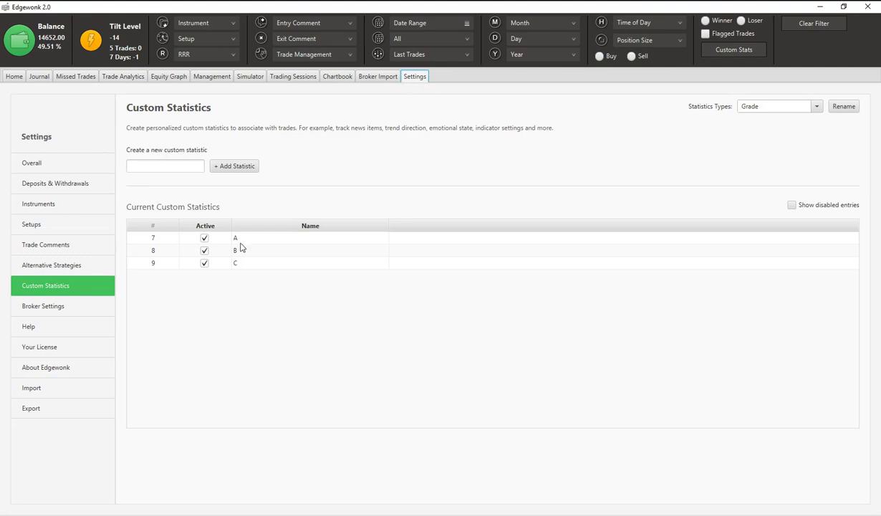
pyautogui.click(60, 244)
pyautogui.click(44, 225)
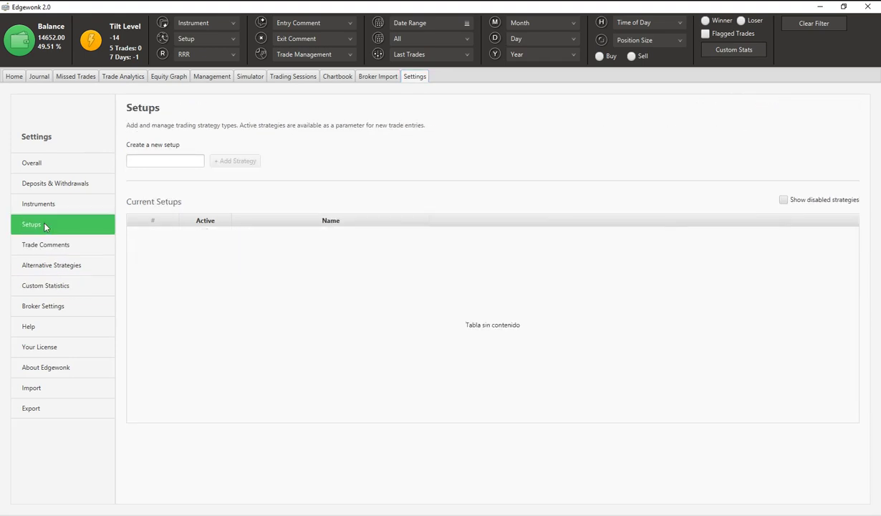
pyautogui.click(178, 162)
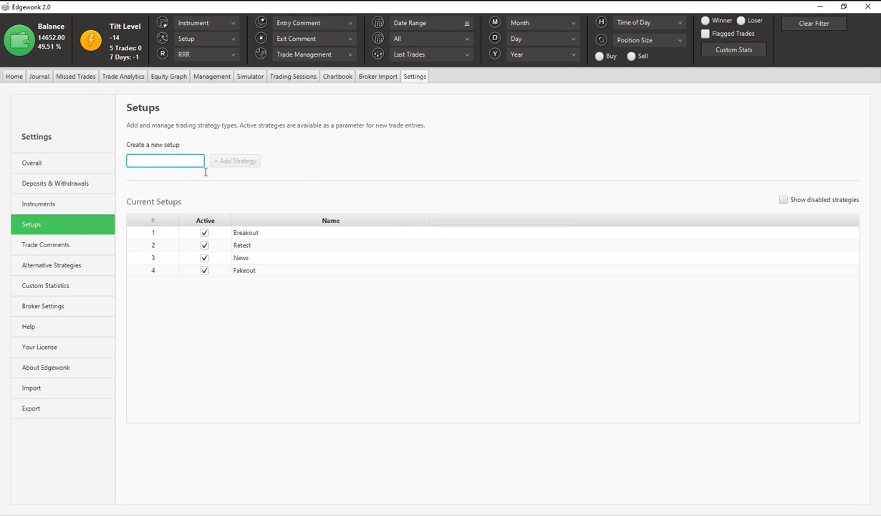
pyautogui.write('kj')
pyautogui.click(247, 161)
# - Compare the trade comments and their ratings for the Entry Comments, Exit Comments and Trade Management types
pyautogui.click(87, 247)
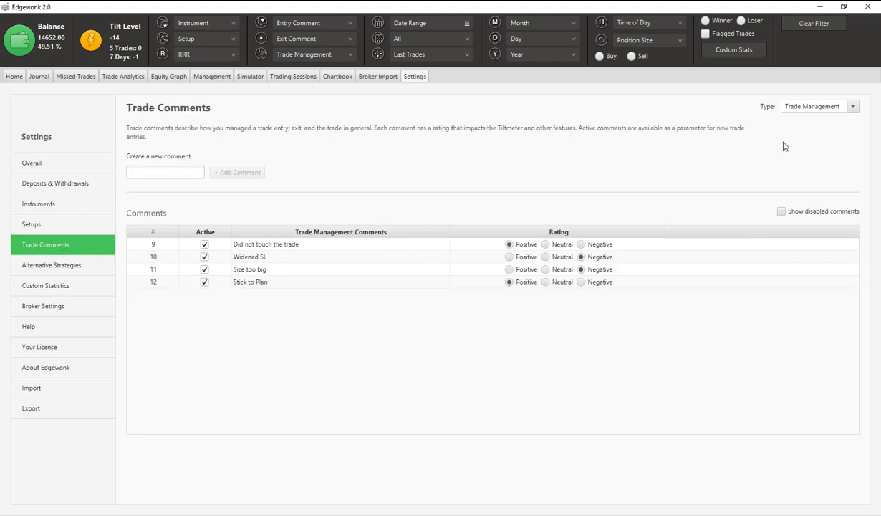
pyautogui.click(807, 107)
pyautogui.click(811, 119)
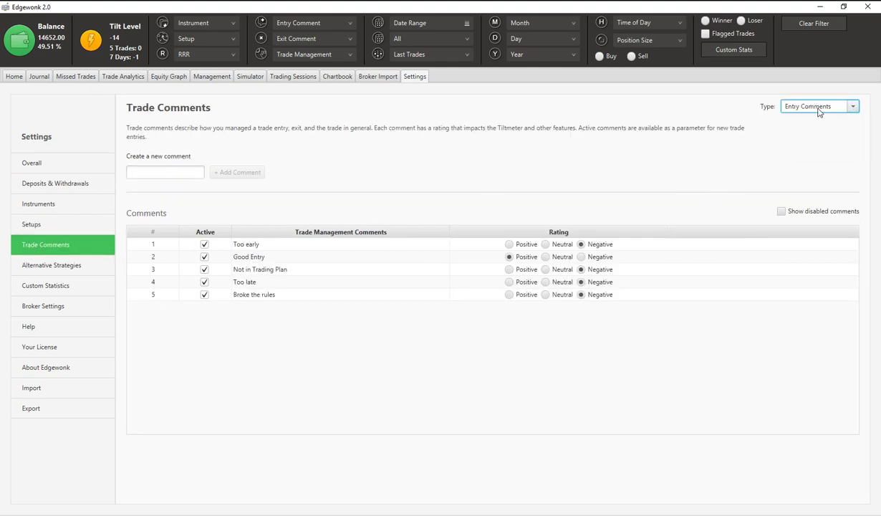
pyautogui.click(817, 108)
pyautogui.click(816, 133)
pyautogui.click(817, 114)
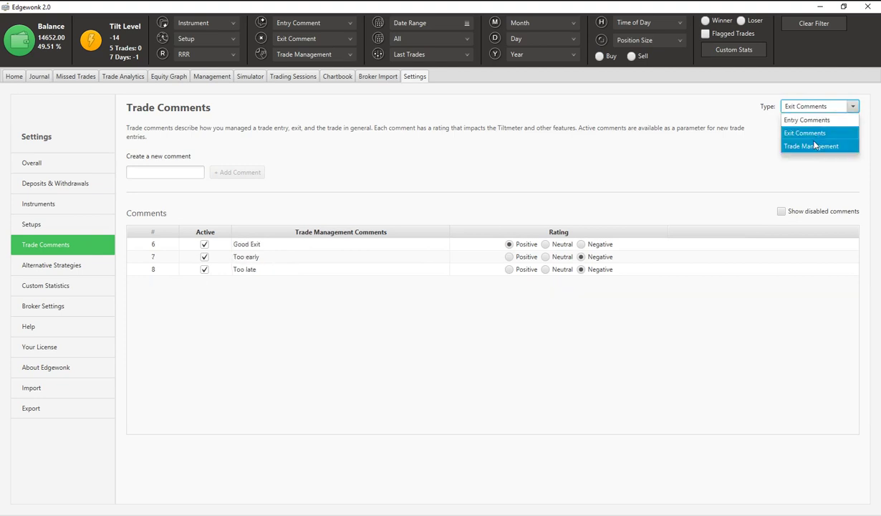
pyautogui.click(809, 143)
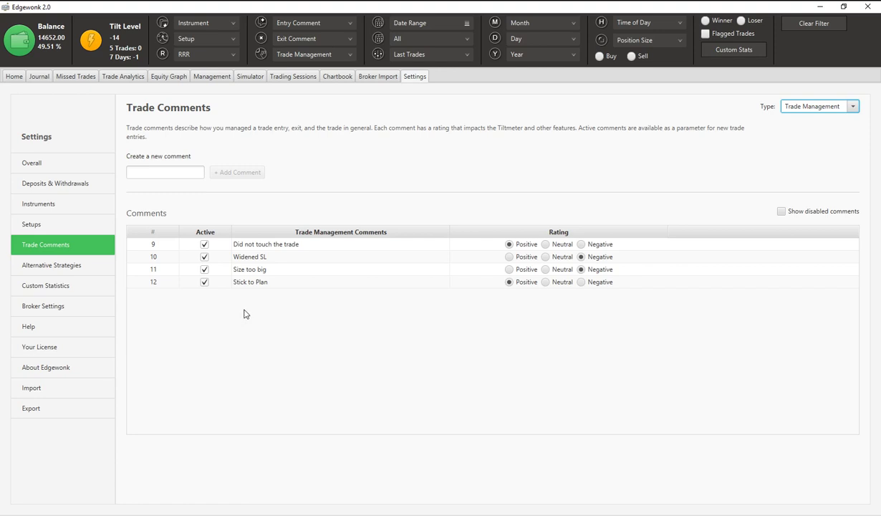
# - Review the available custom statistics types and rename Custom 6 as gyig
pyautogui.click(93, 268)
pyautogui.click(87, 285)
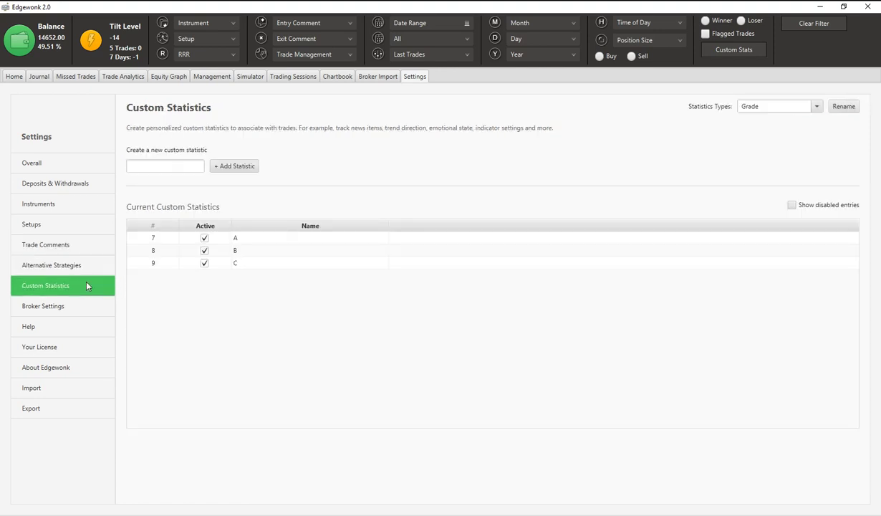
pyautogui.click(769, 108)
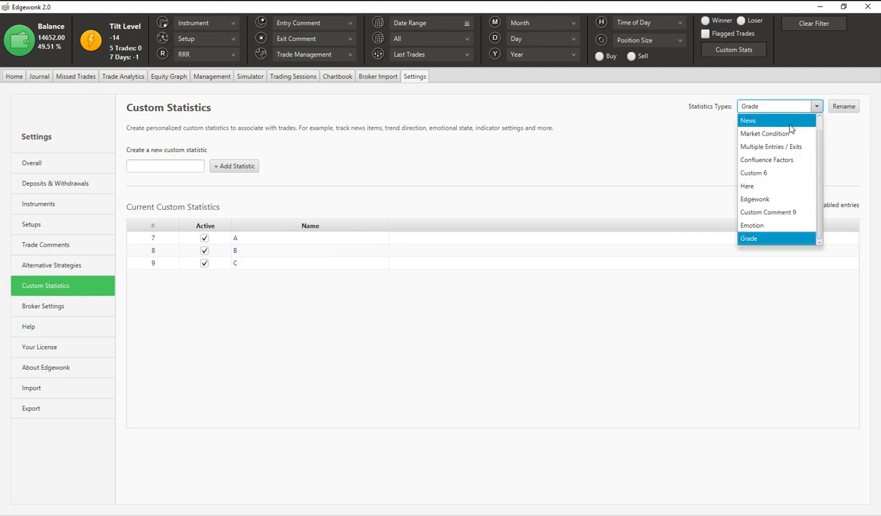
pyautogui.scroll(1, 790, 129)
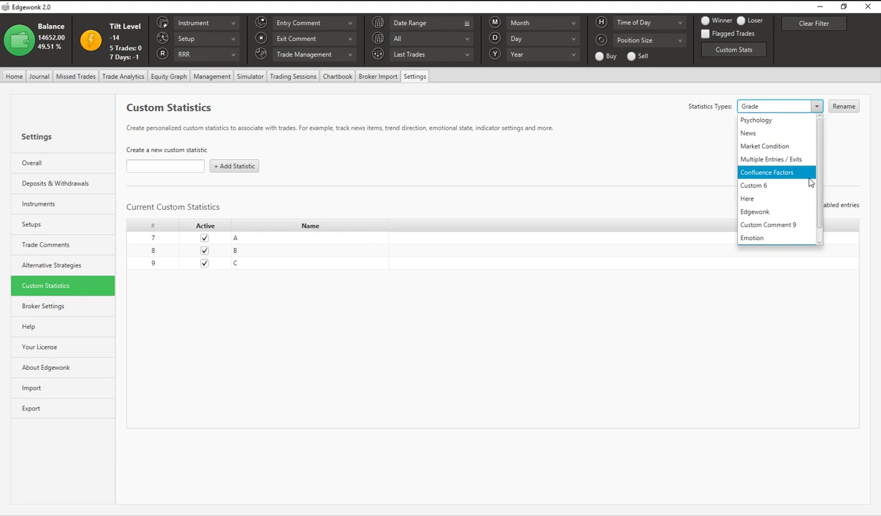
pyautogui.scroll(-1, 773, 208)
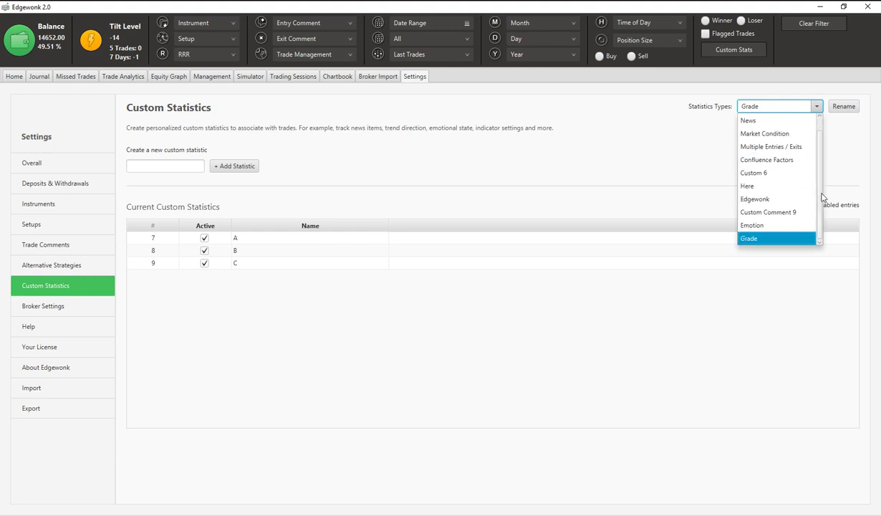
pyautogui.click(756, 173)
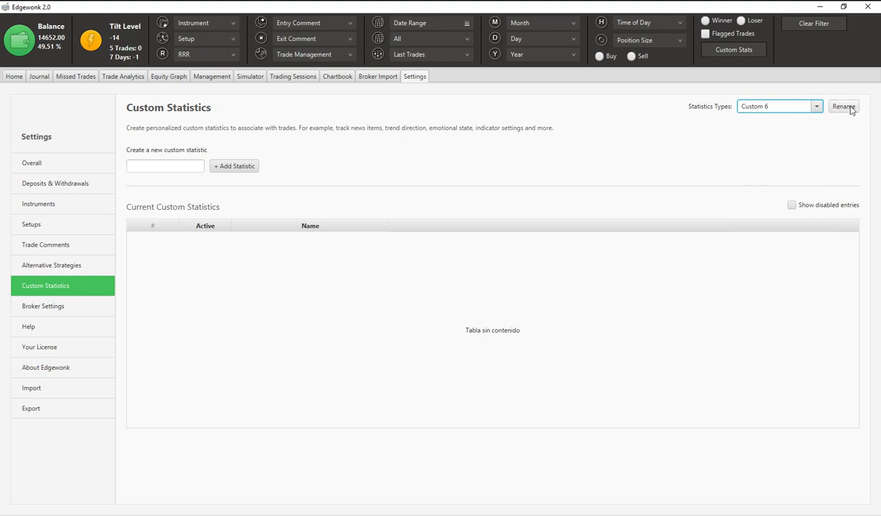
pyautogui.click(850, 108)
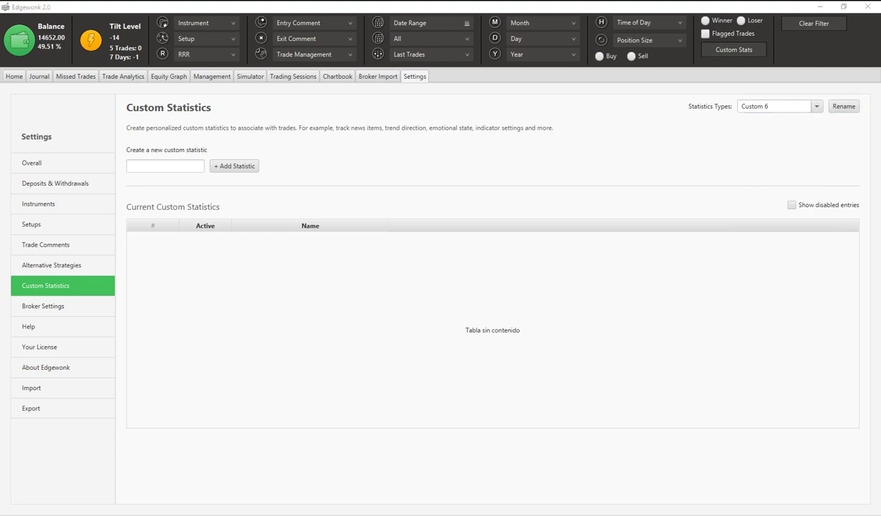
pyautogui.write('gyig')
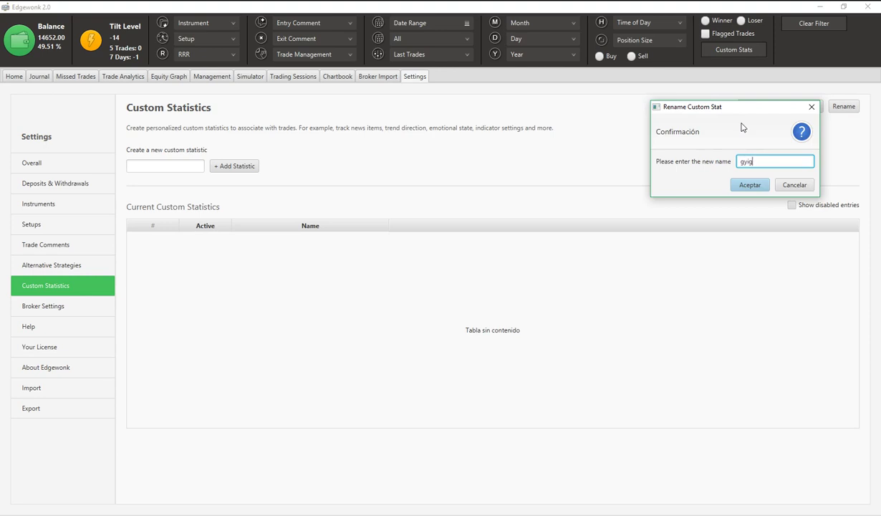
pyautogui.press('Return')
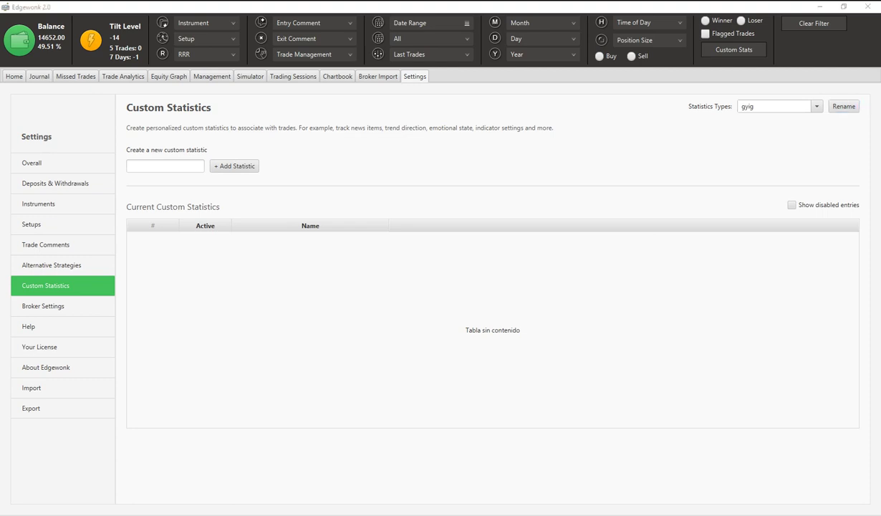
# - Revisit the home performance overview and reopen the journal's list of trades
pyautogui.click(14, 77)
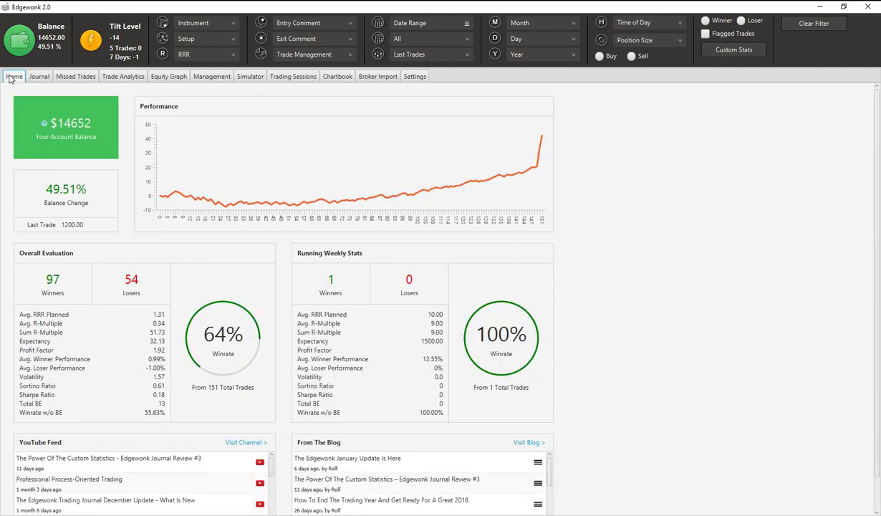
pyautogui.click(32, 79)
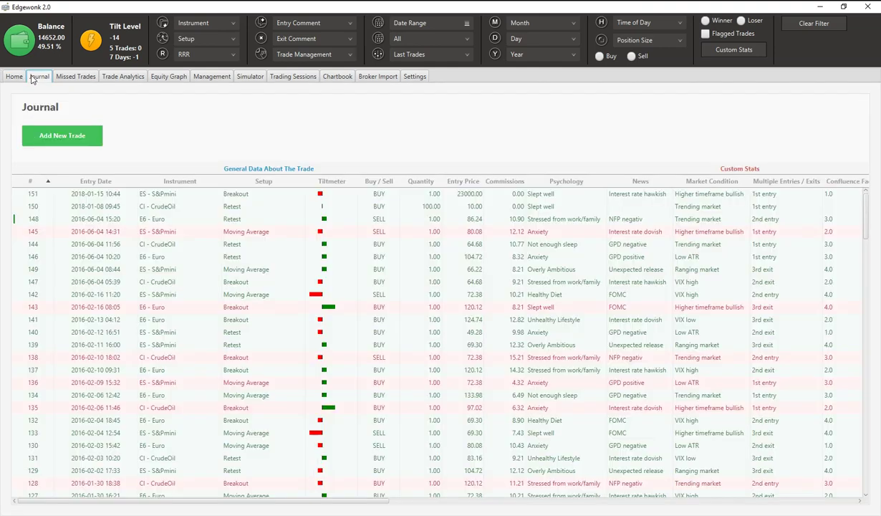